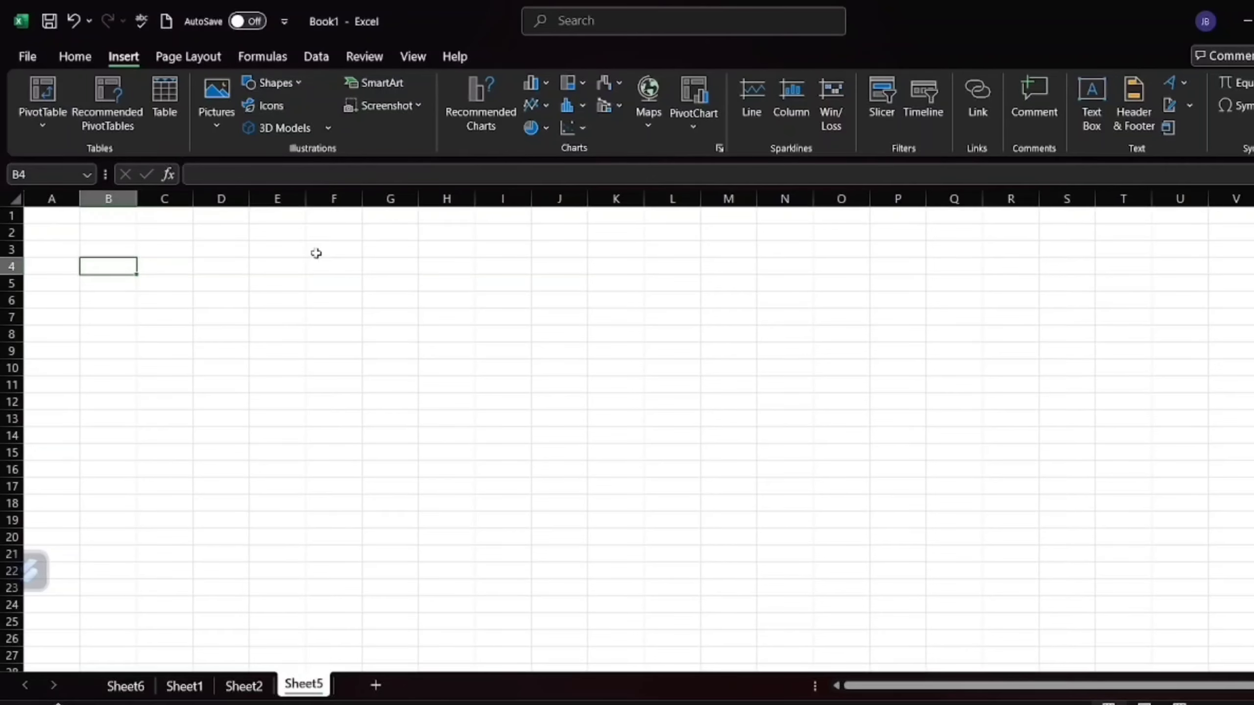
Step: Insert a recommended Clustered Column chart from the NAME and SALES table on Sheet1
left_click(182, 687)
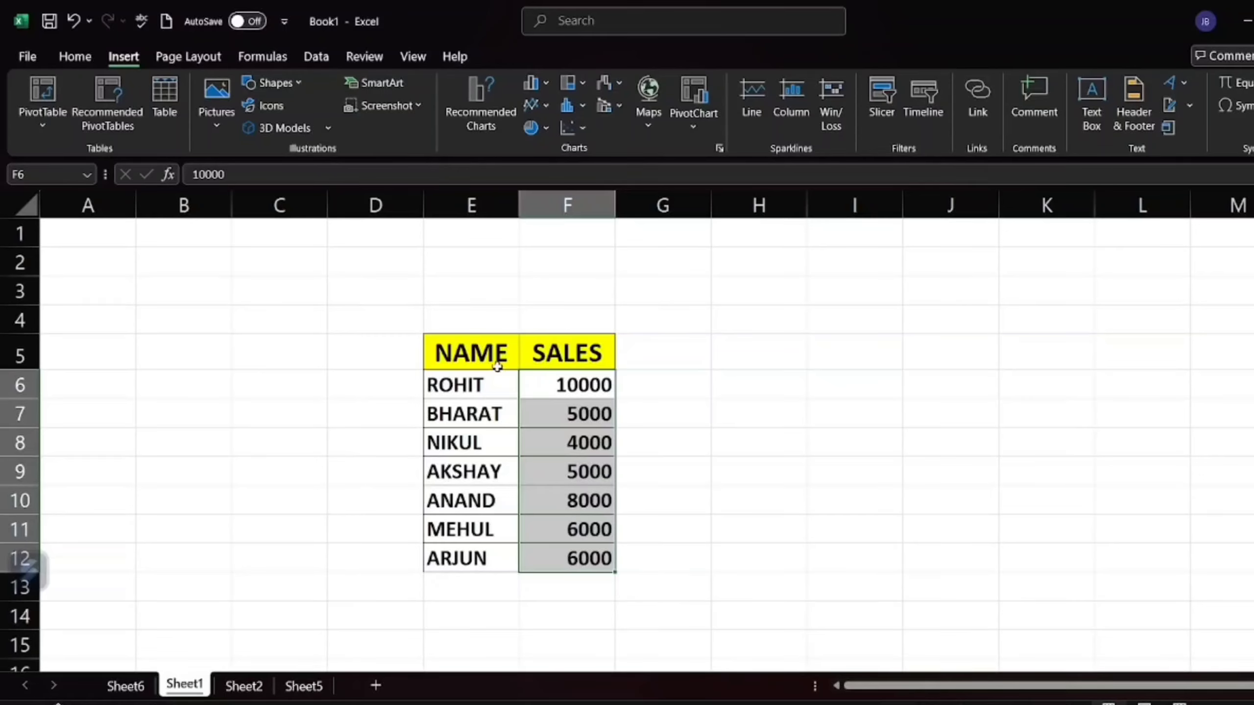
left_click_drag(476, 346, 574, 569)
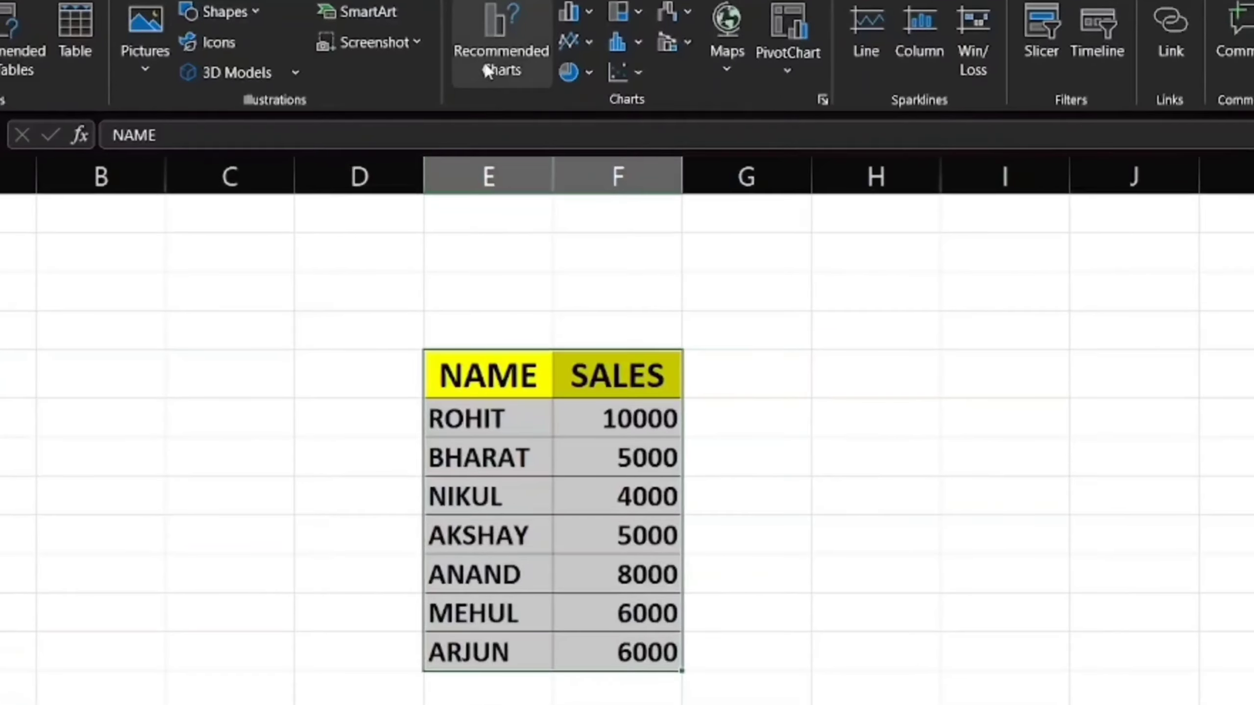
left_click(500, 64)
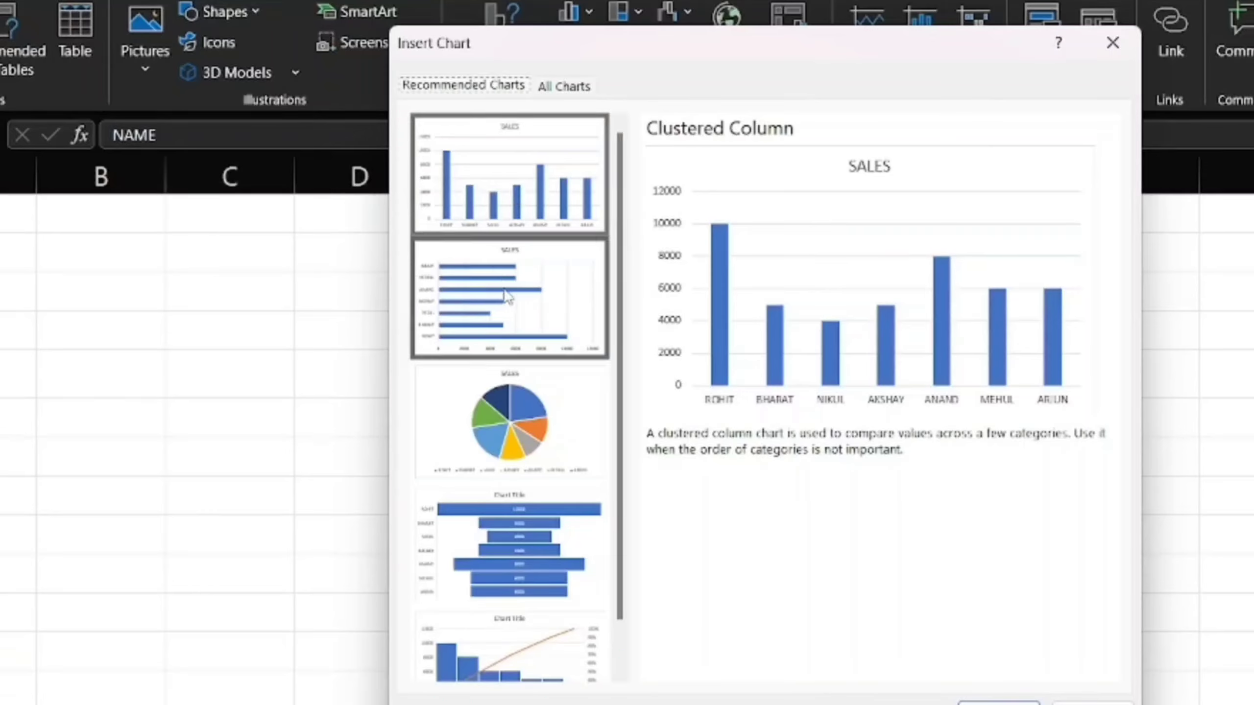
left_click(493, 296)
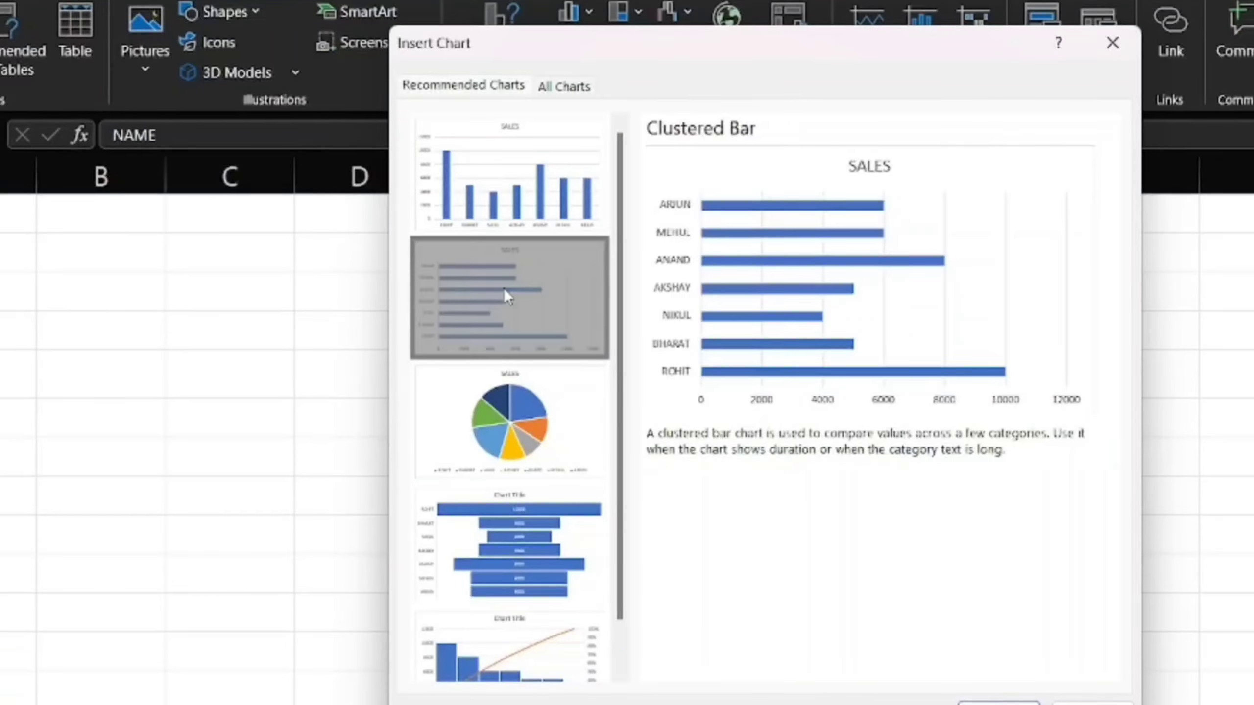
left_click(540, 443)
left_click(477, 561)
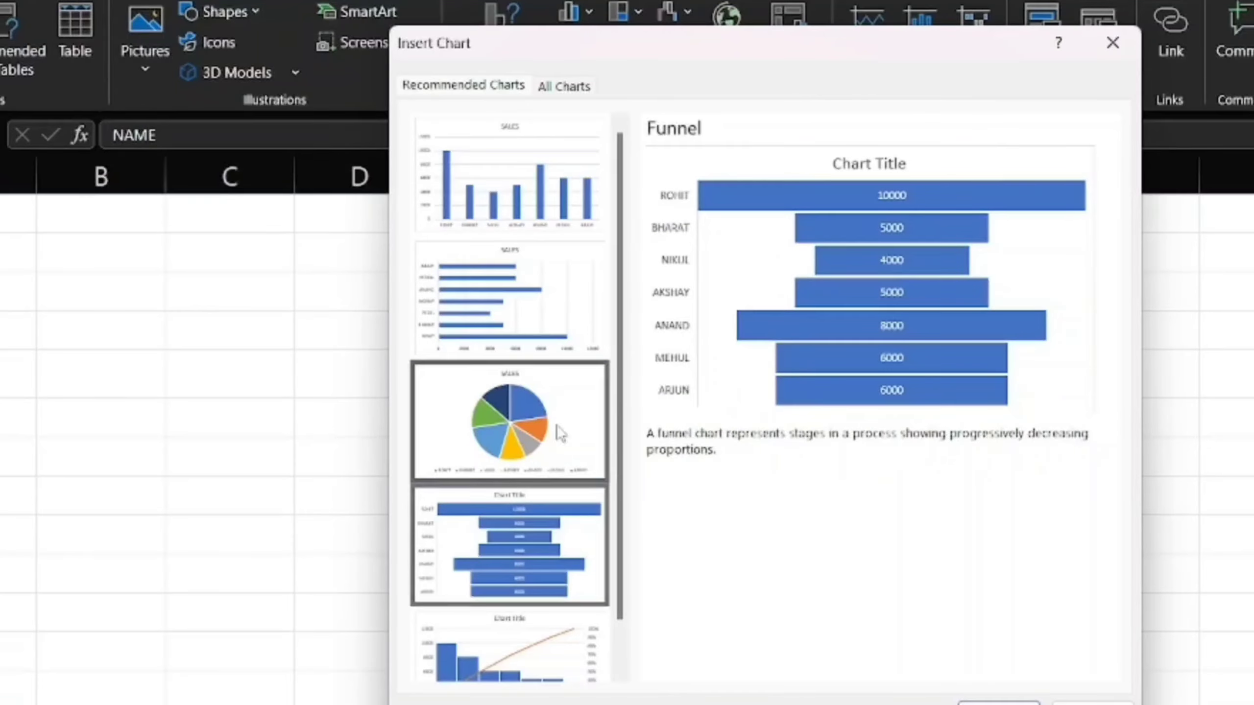
scroll(536, 396, "down", 1)
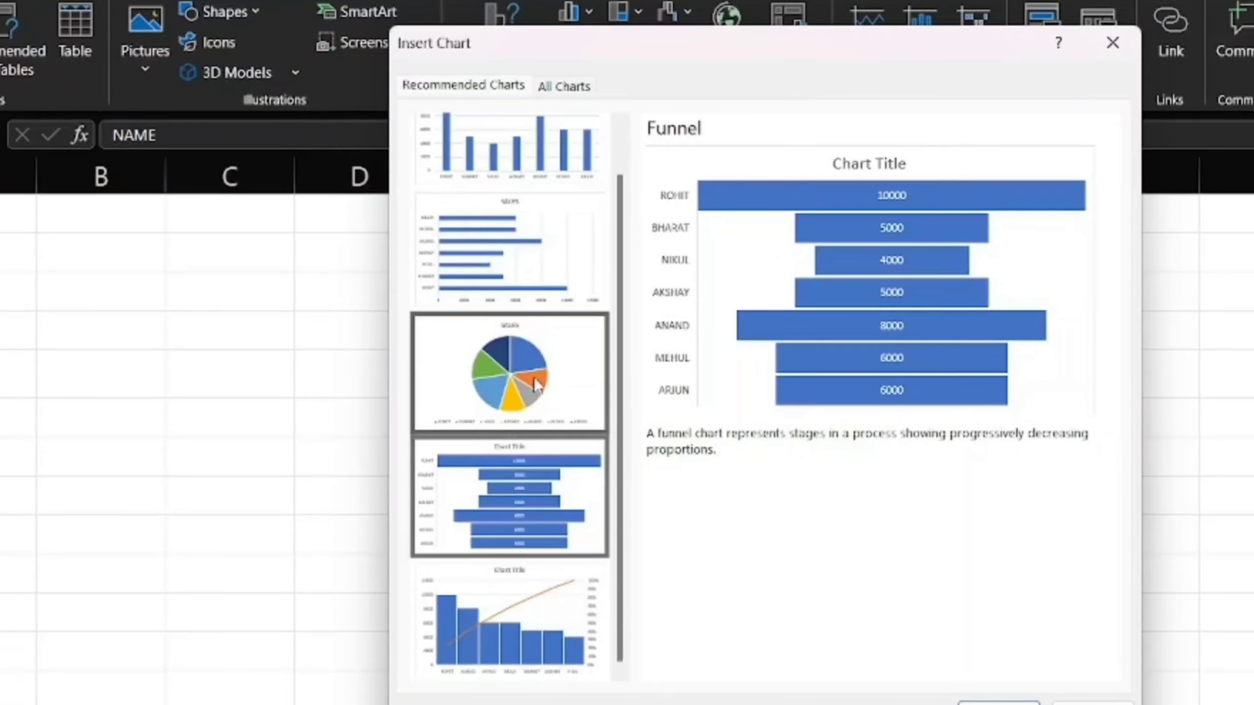
scroll(551, 222, "up", 1)
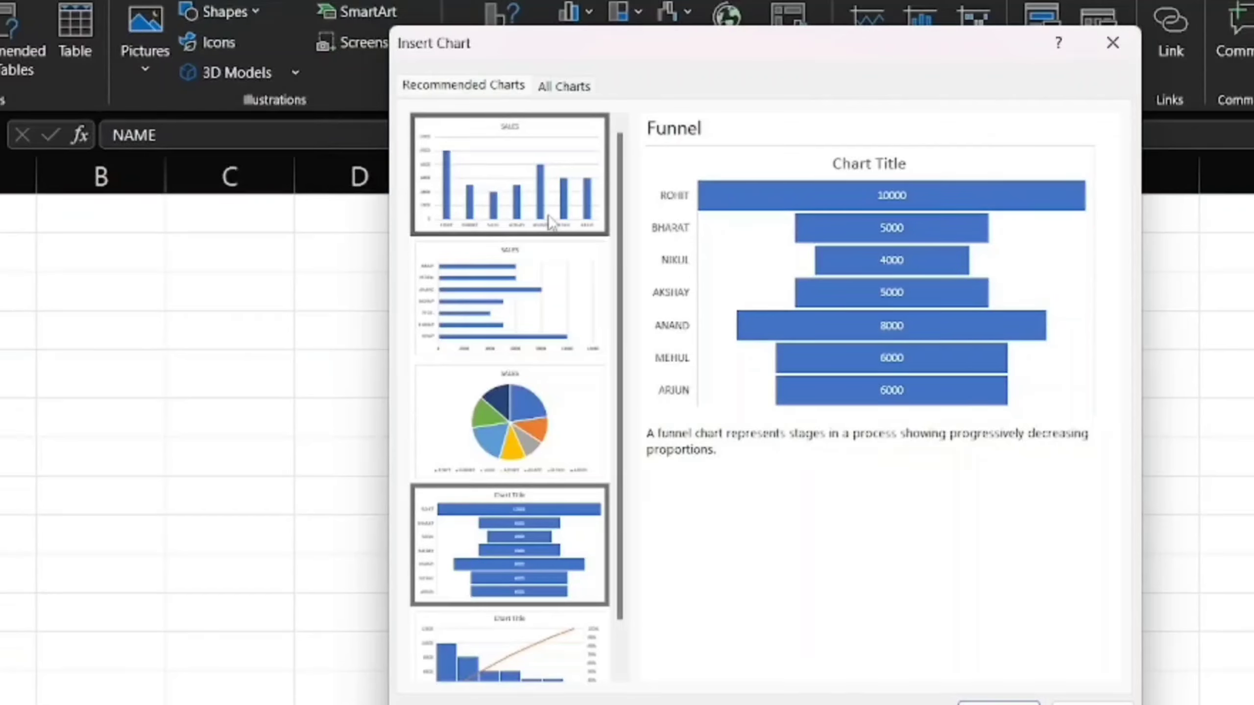
left_click(510, 184)
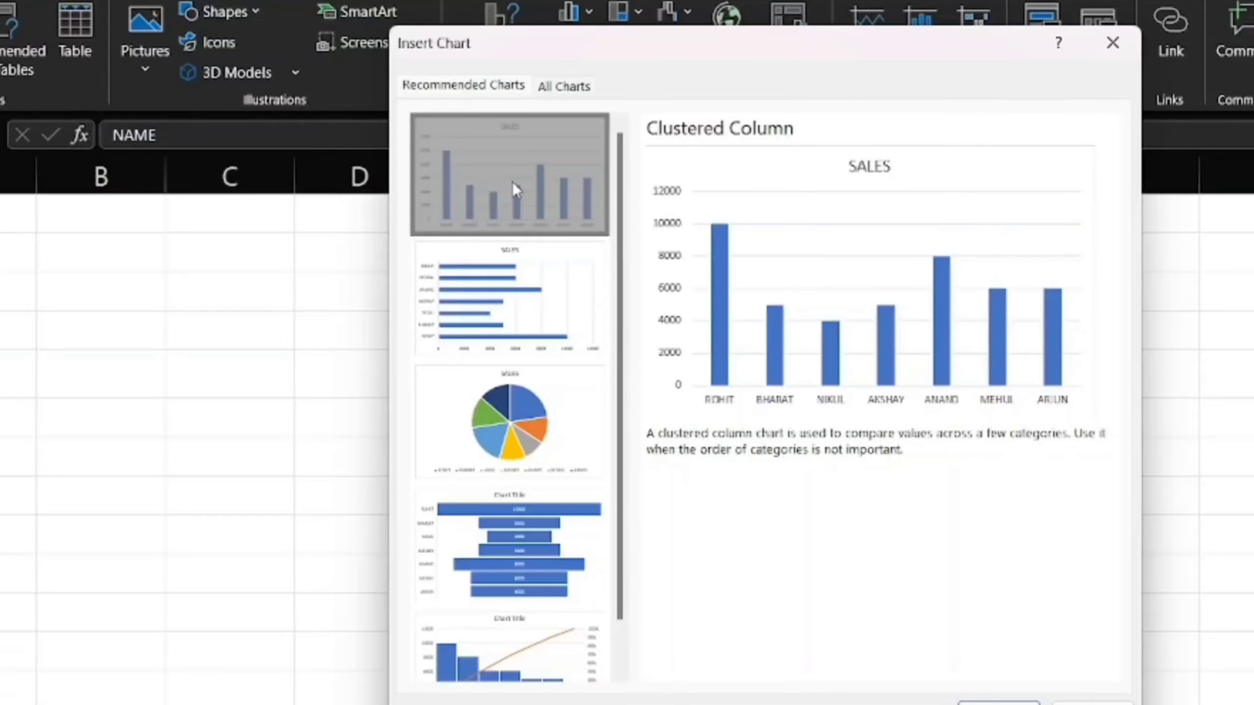
left_click(999, 702)
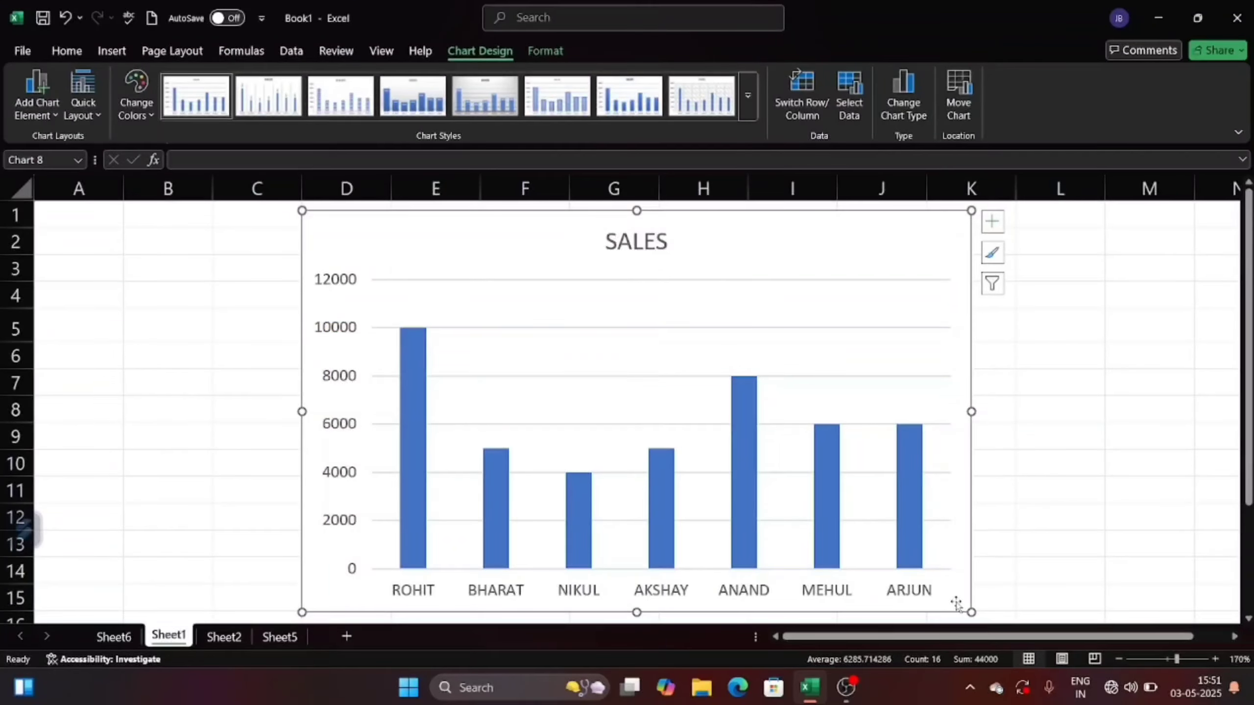
Step: Shrink the SALES chart and place it beside the data table, across columns H to K
left_click_drag(969, 612, 790, 457)
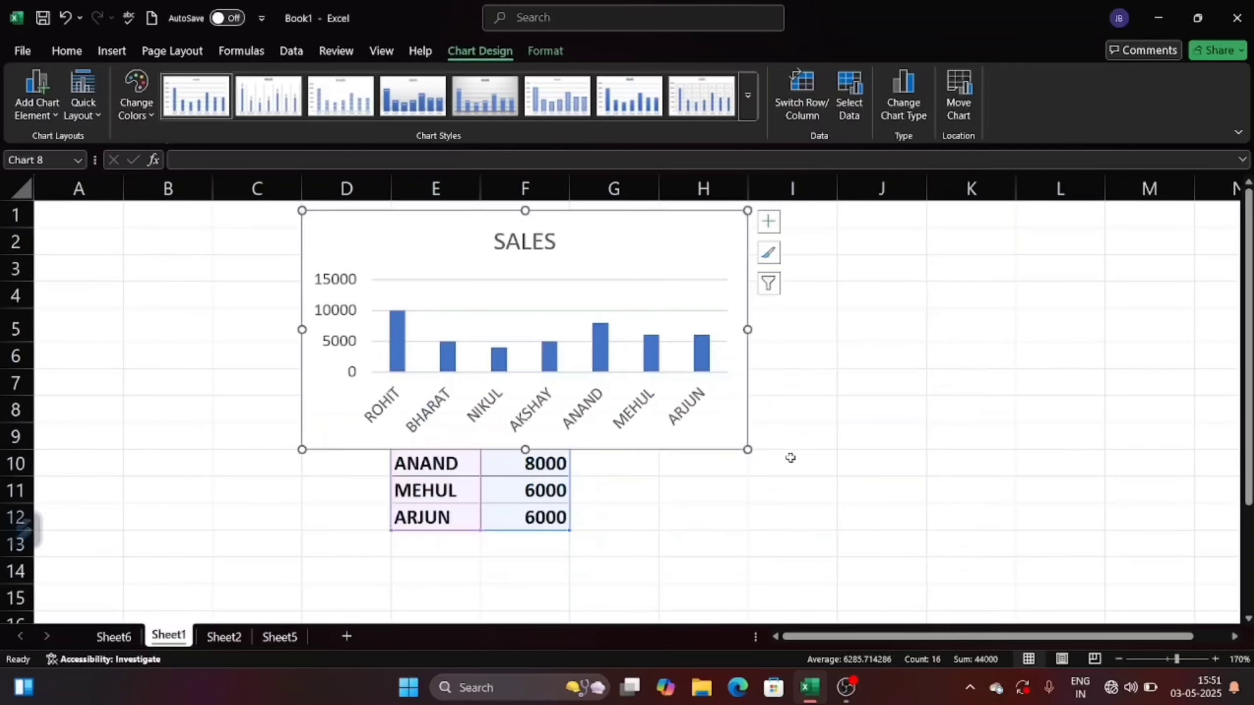
left_click(517, 286)
left_click_drag(517, 286, 810, 345)
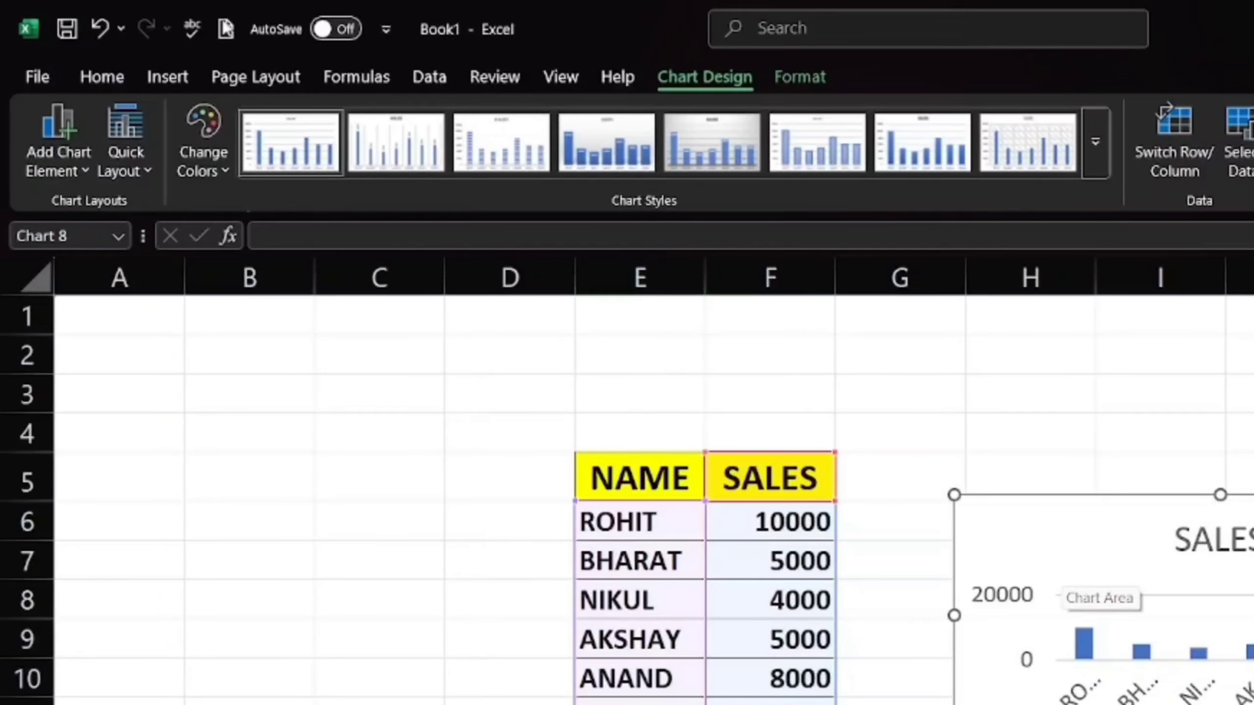
left_click(77, 167)
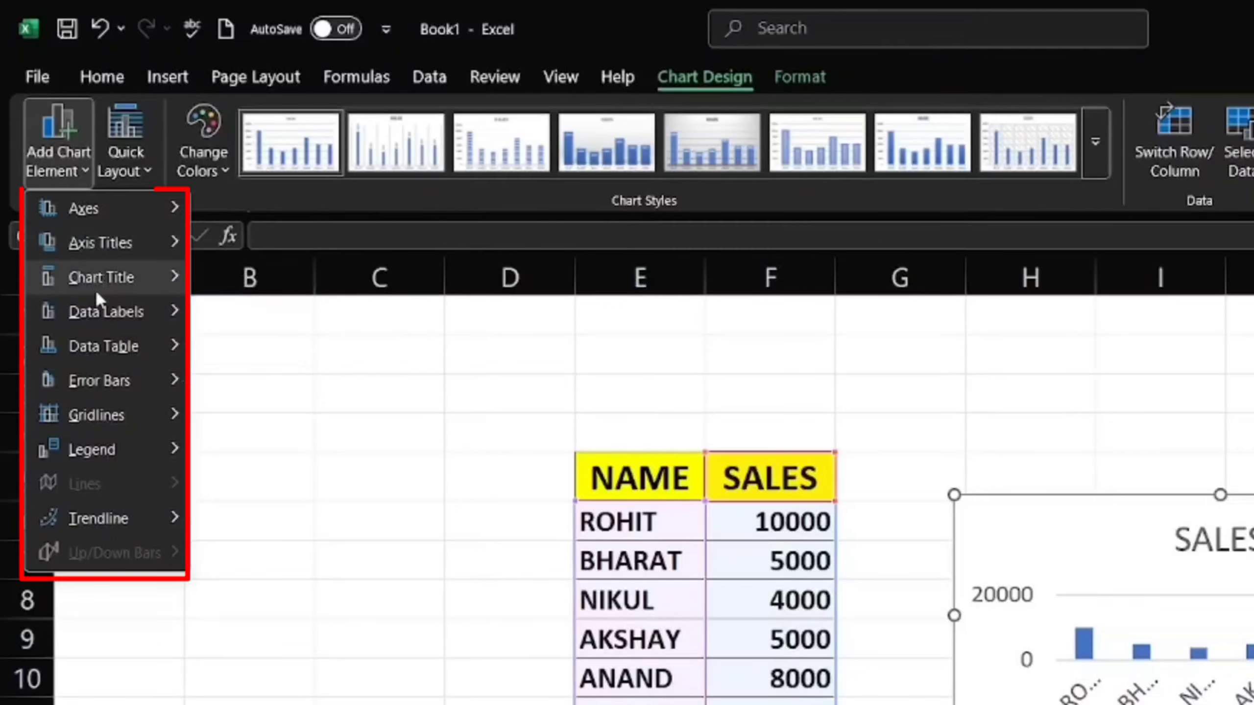
mouse_move(90, 253)
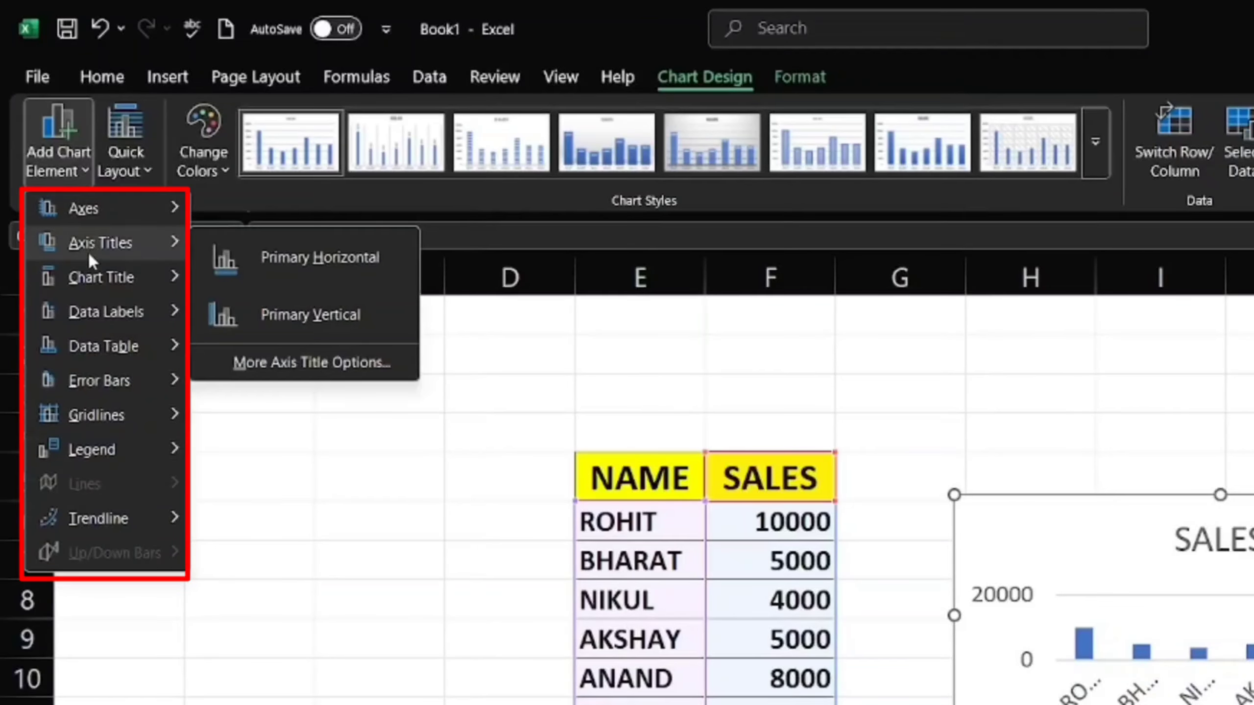
mouse_move(114, 359)
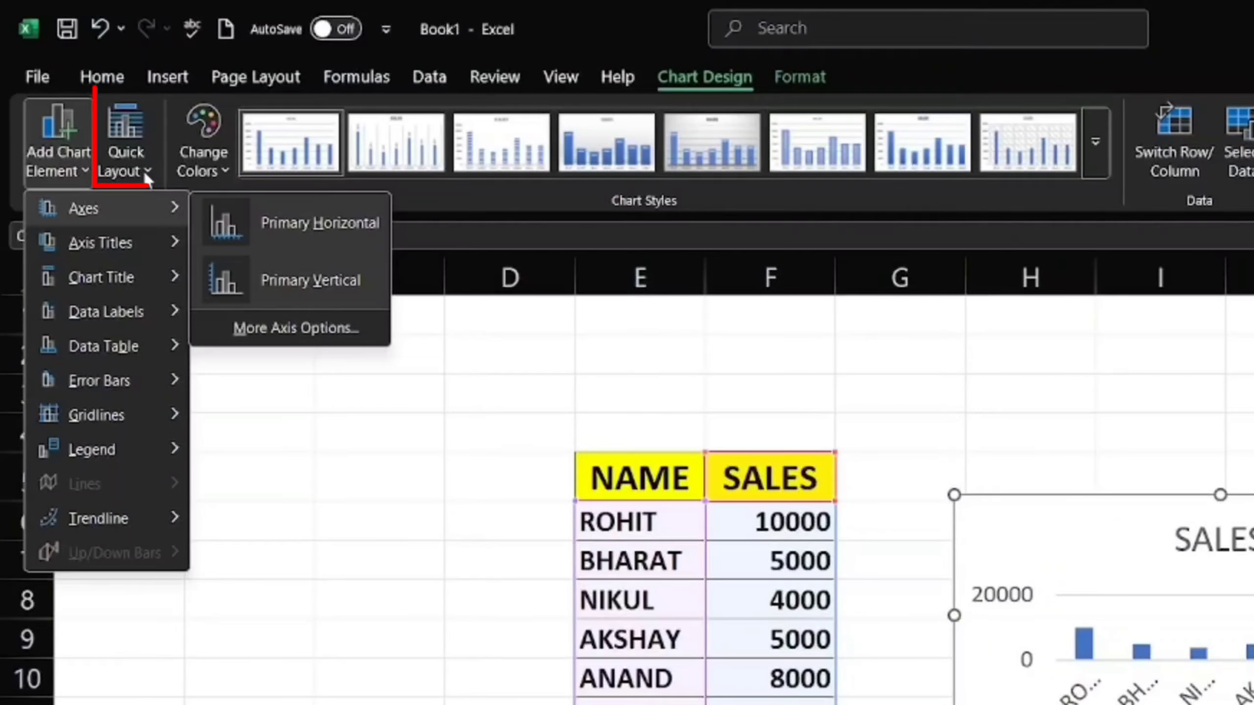
left_click(143, 169)
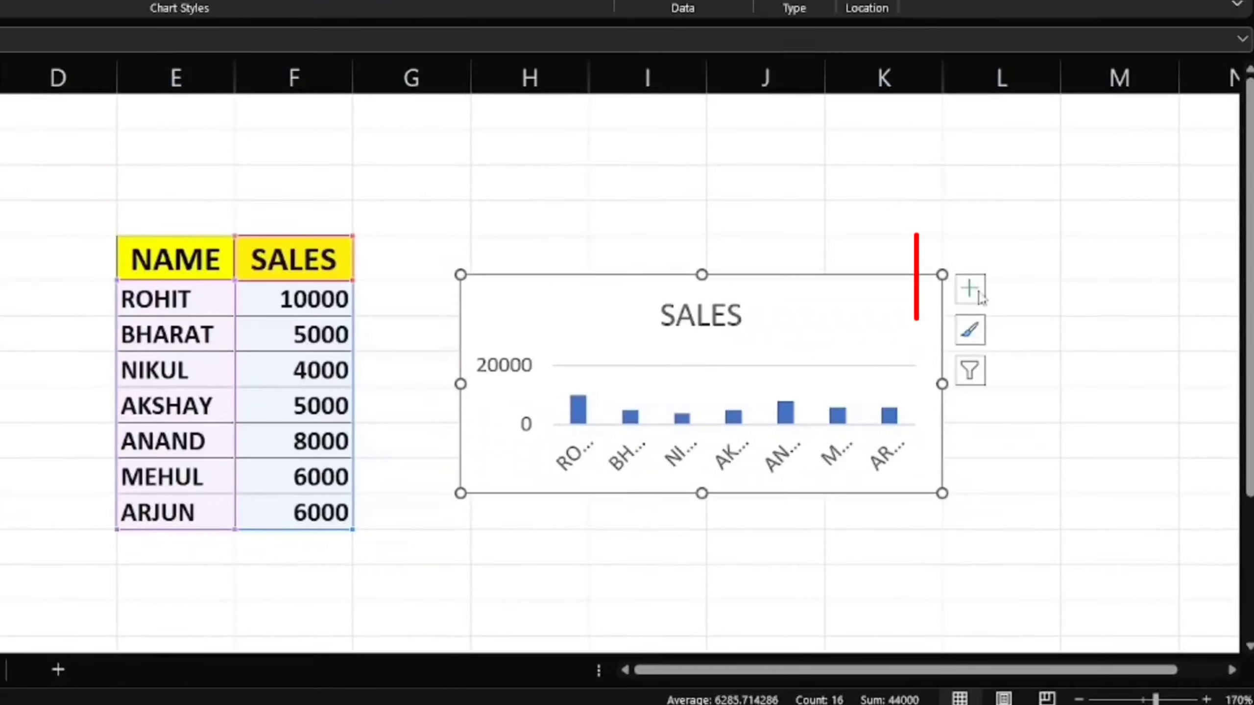
Step: Try axis titles and a legend on the SALES chart, switching each of them off again
left_click(971, 293)
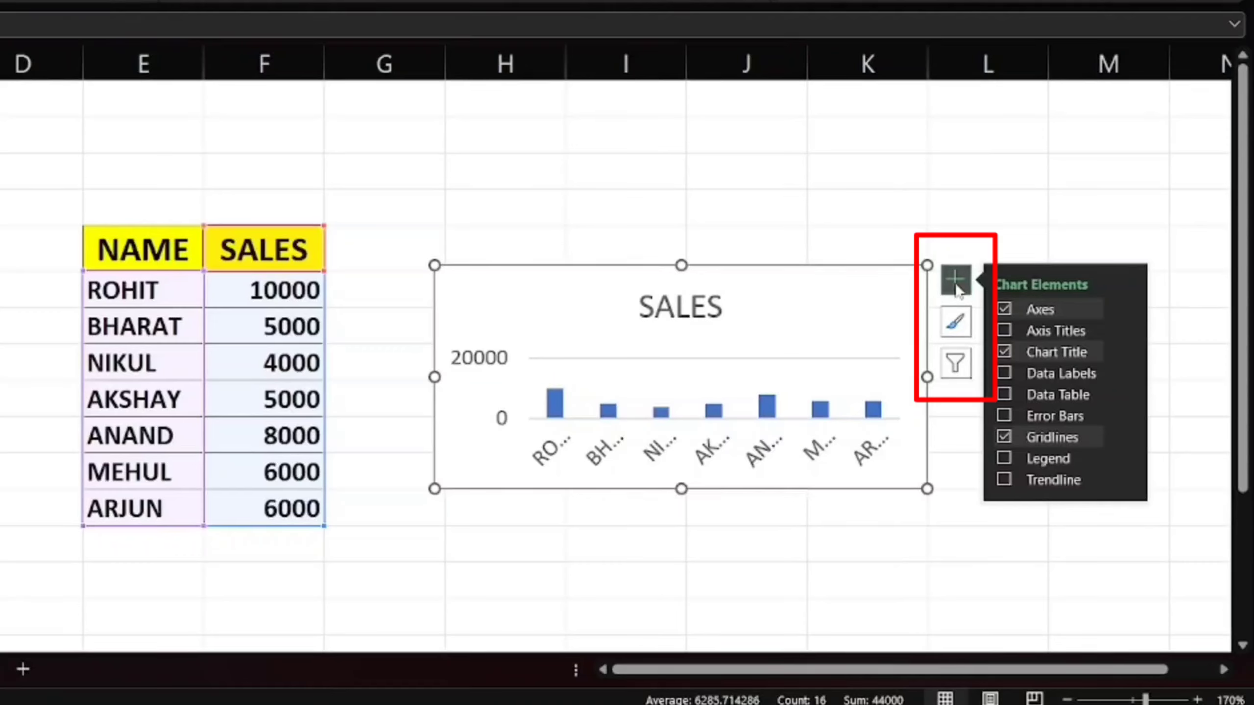
left_click(997, 328)
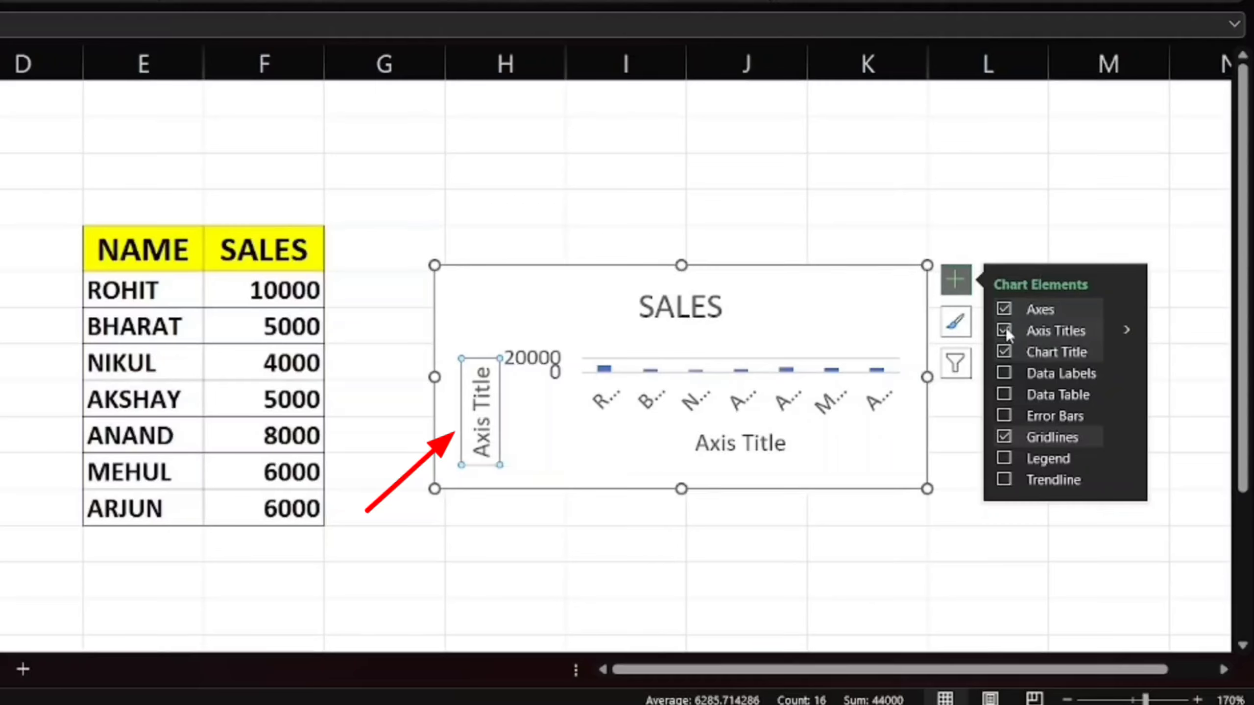
left_click(999, 334)
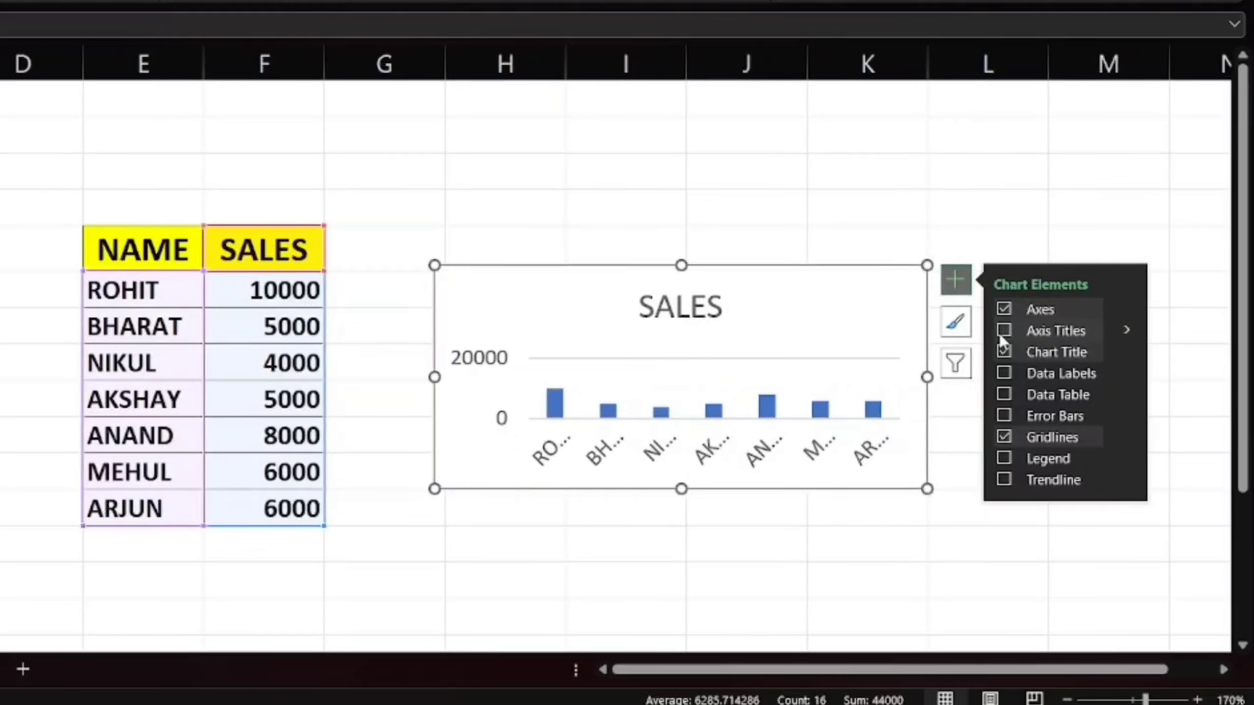
left_click(1002, 459)
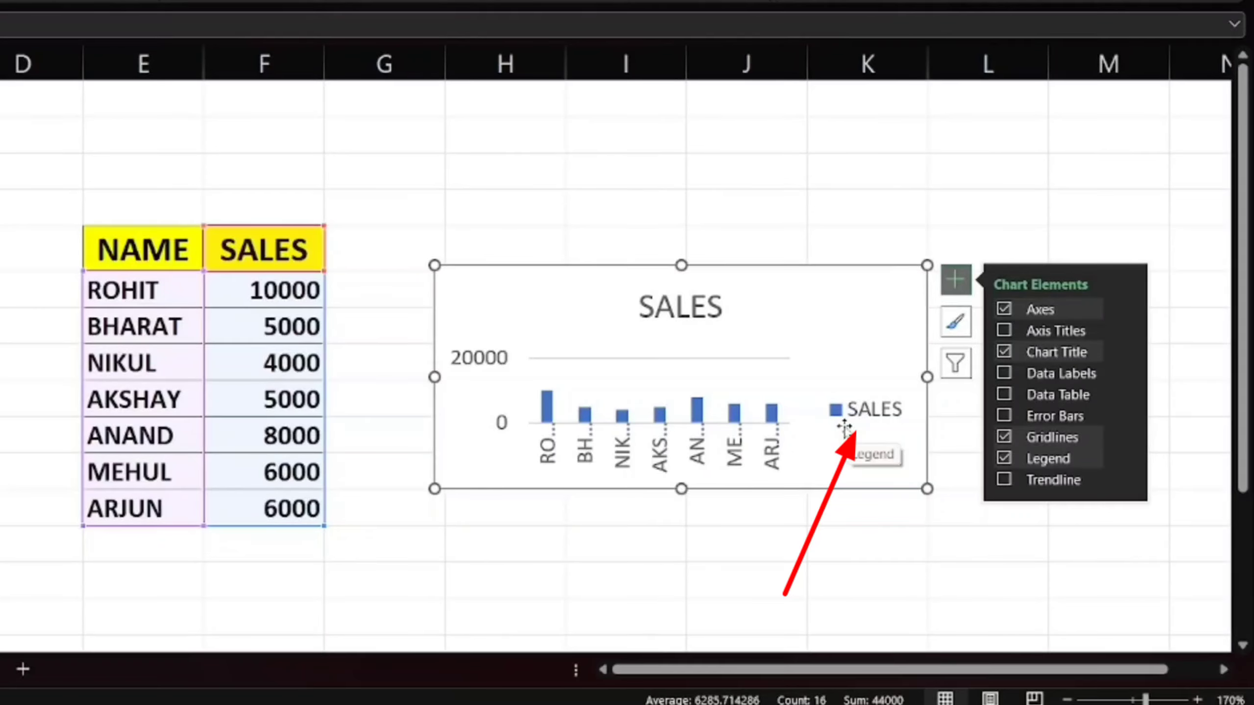
left_click(1011, 461)
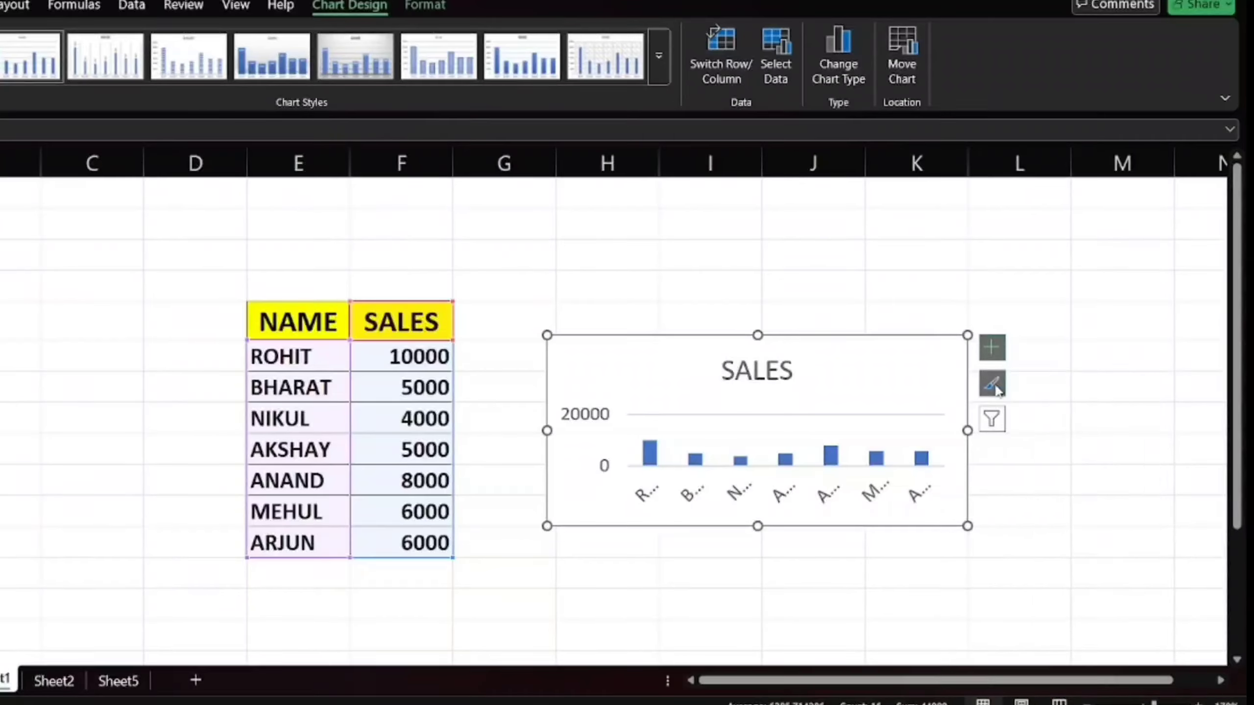
Step: Apply the chart style with wide, semi-transparent blue columns and a thin title, and view the colour palettes
left_click(993, 385)
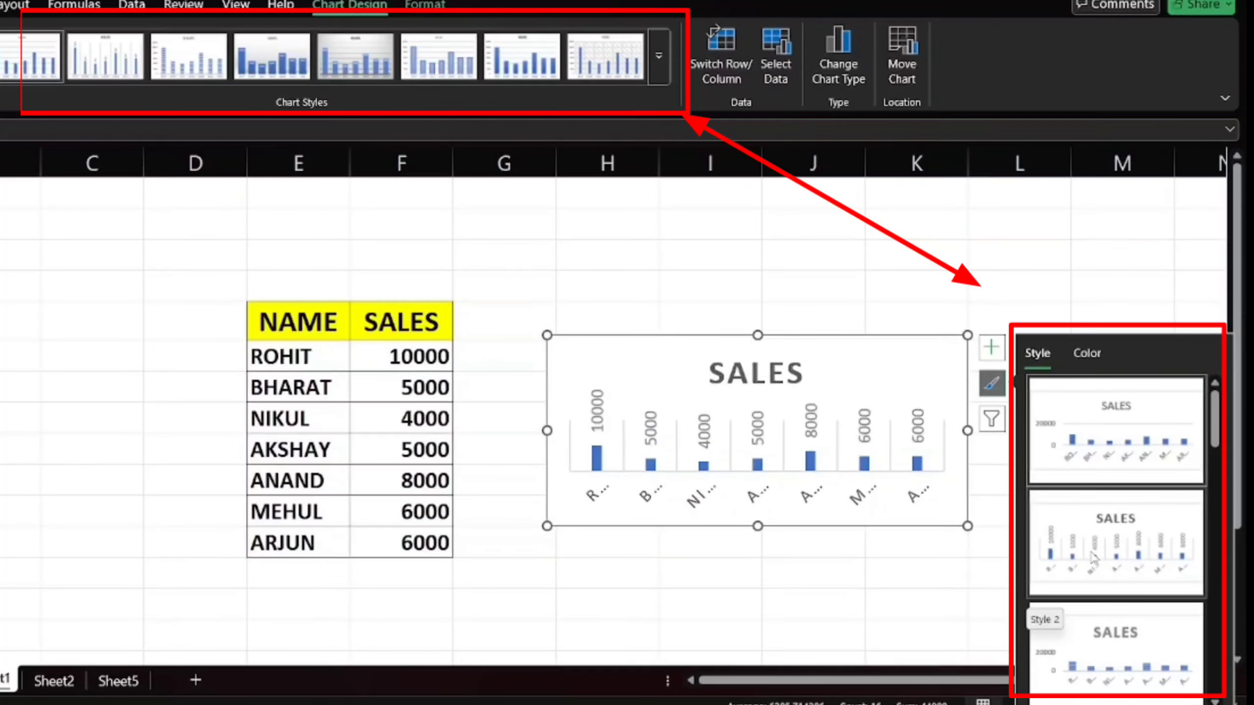
scroll(1092, 558, "down", 5)
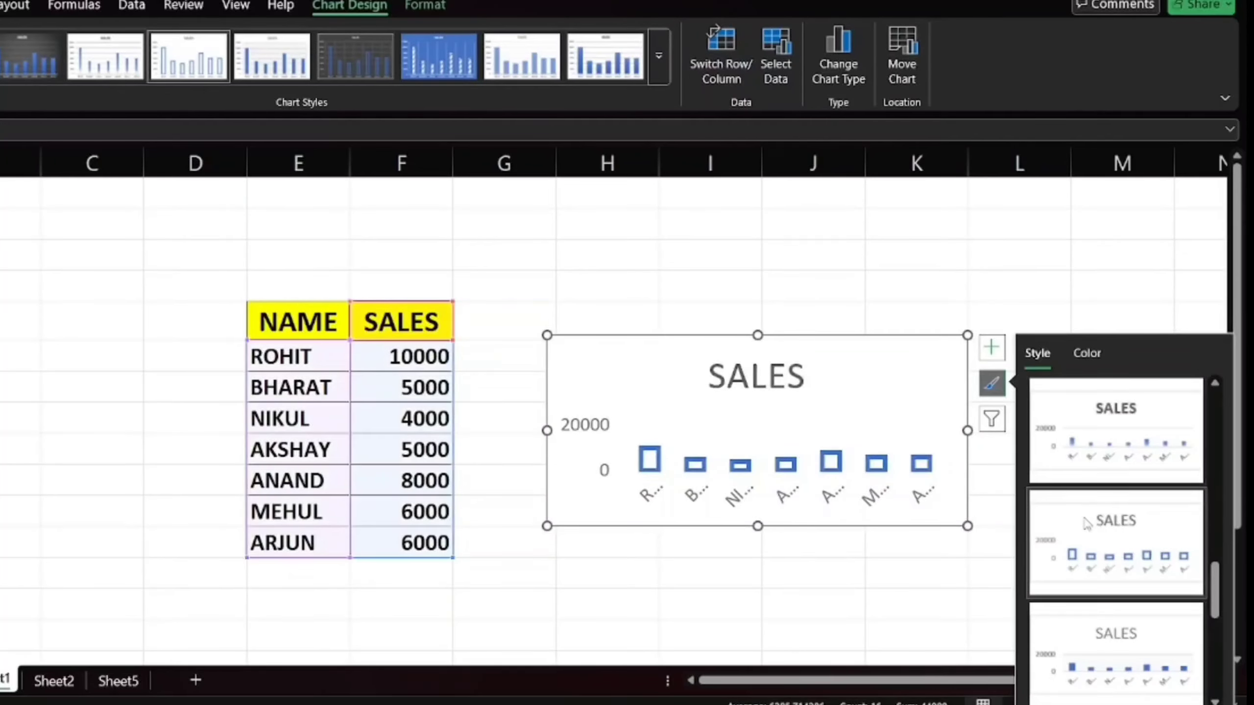
scroll(1128, 660, "down", 2)
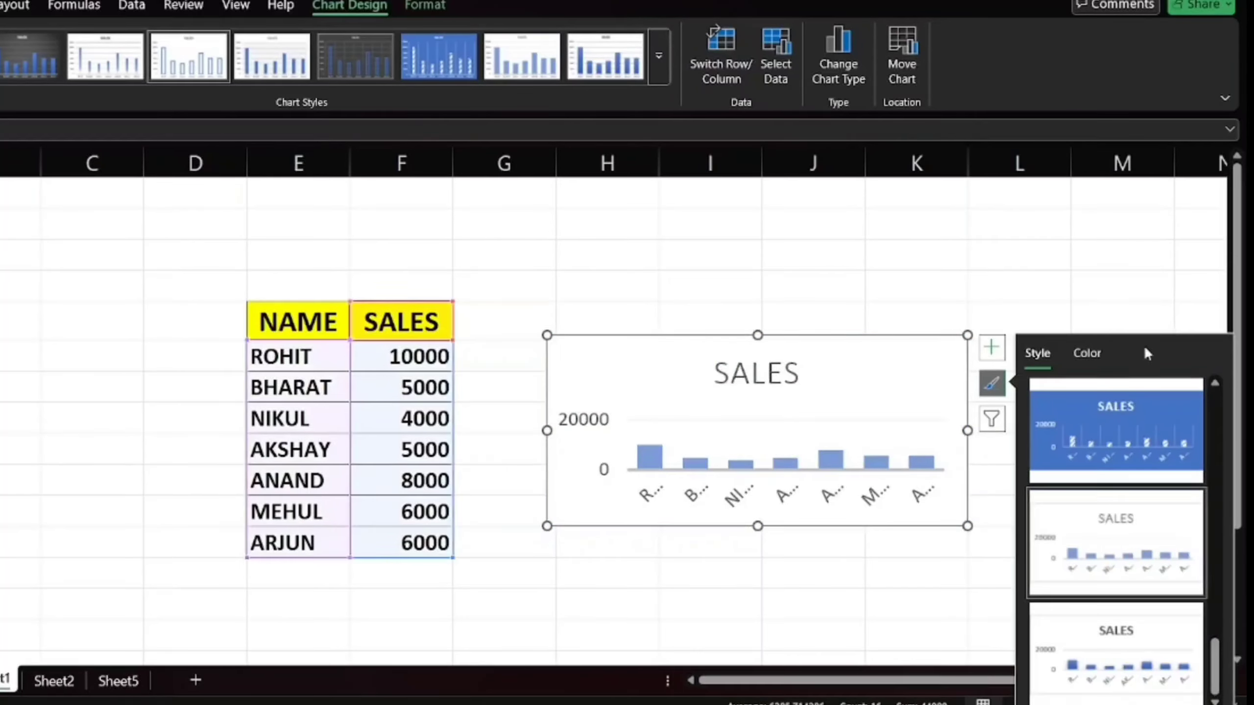
left_click(1087, 354)
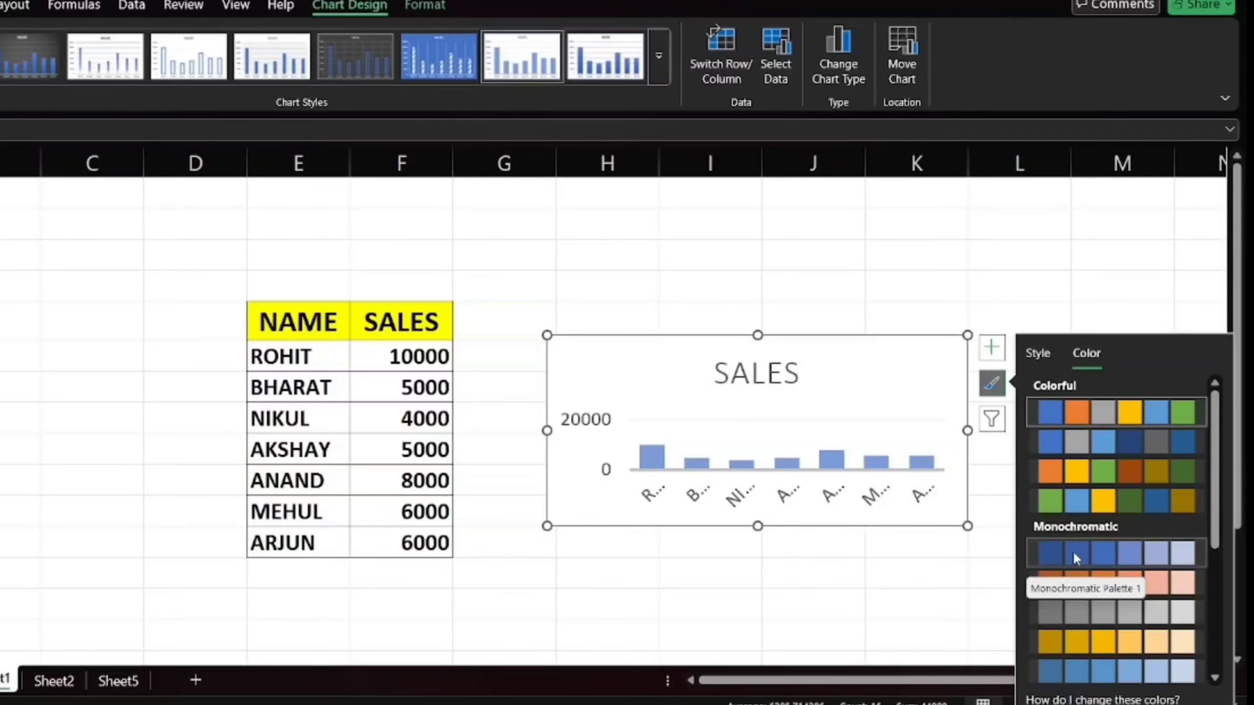
Step: Switch the chart's rows and columns so each name is its own series, and add a legend
left_click(717, 62)
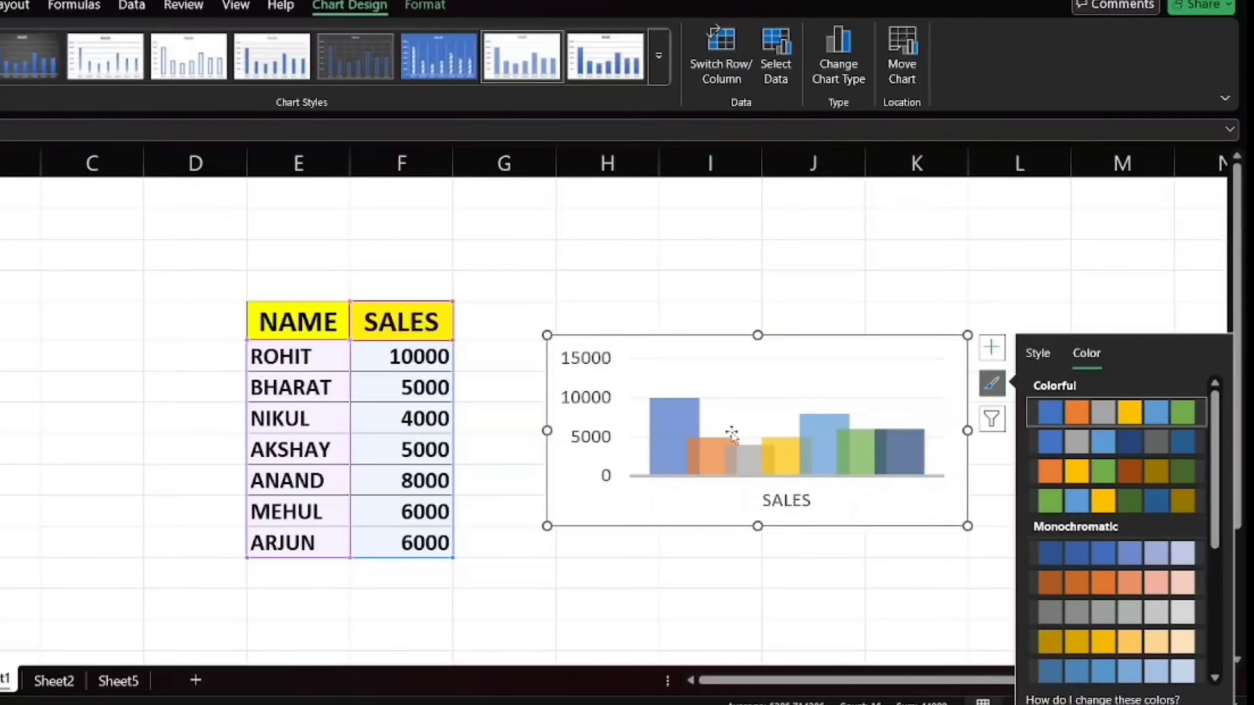
mouse_move(678, 454)
left_click(992, 347)
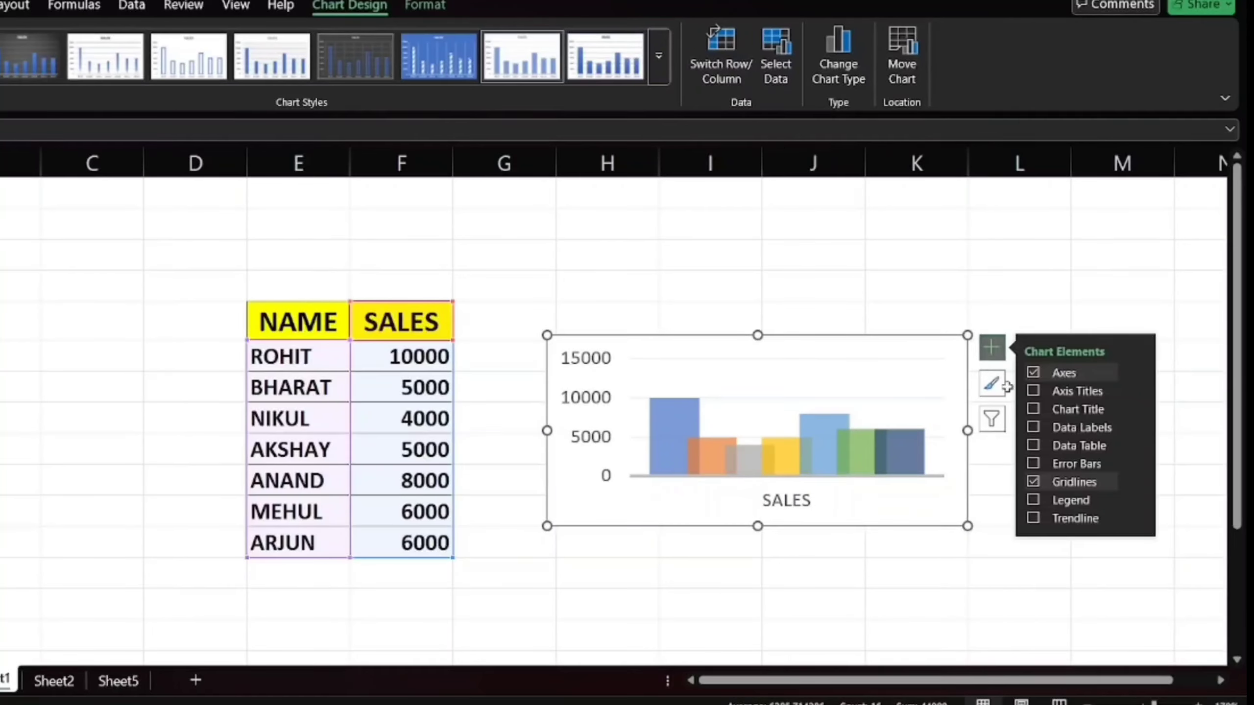
left_click(1031, 499)
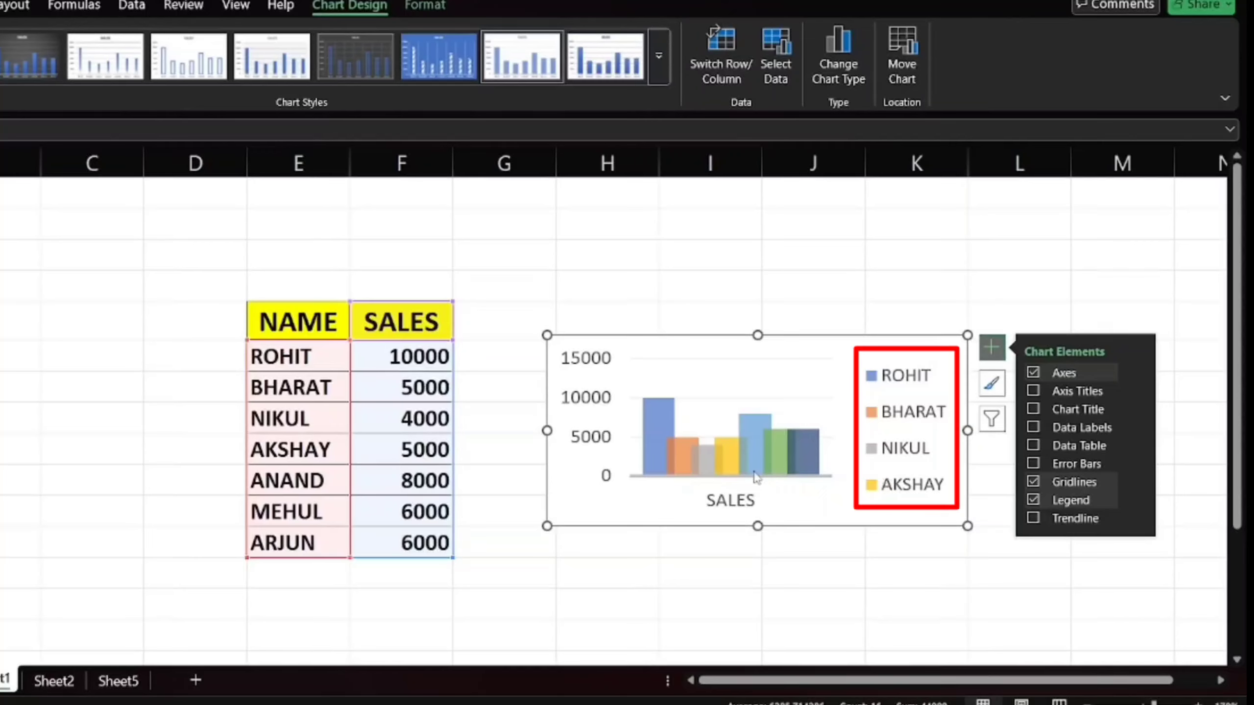
mouse_move(711, 461)
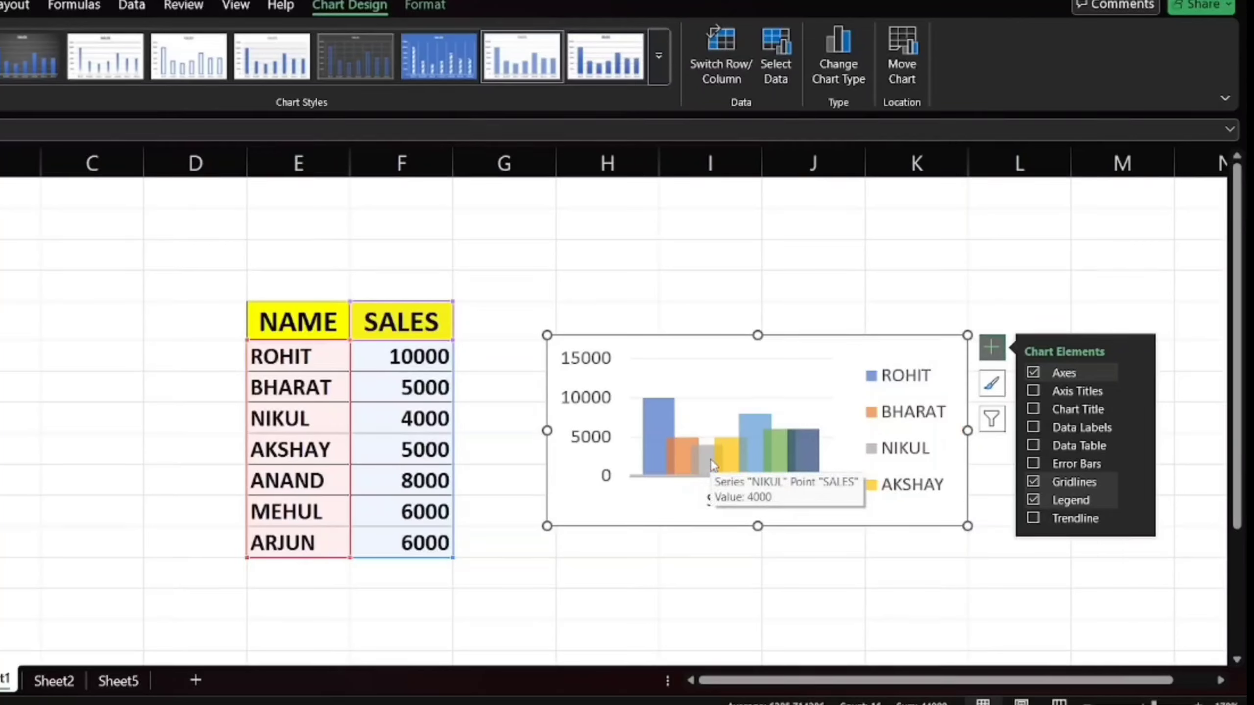
key("Escape")
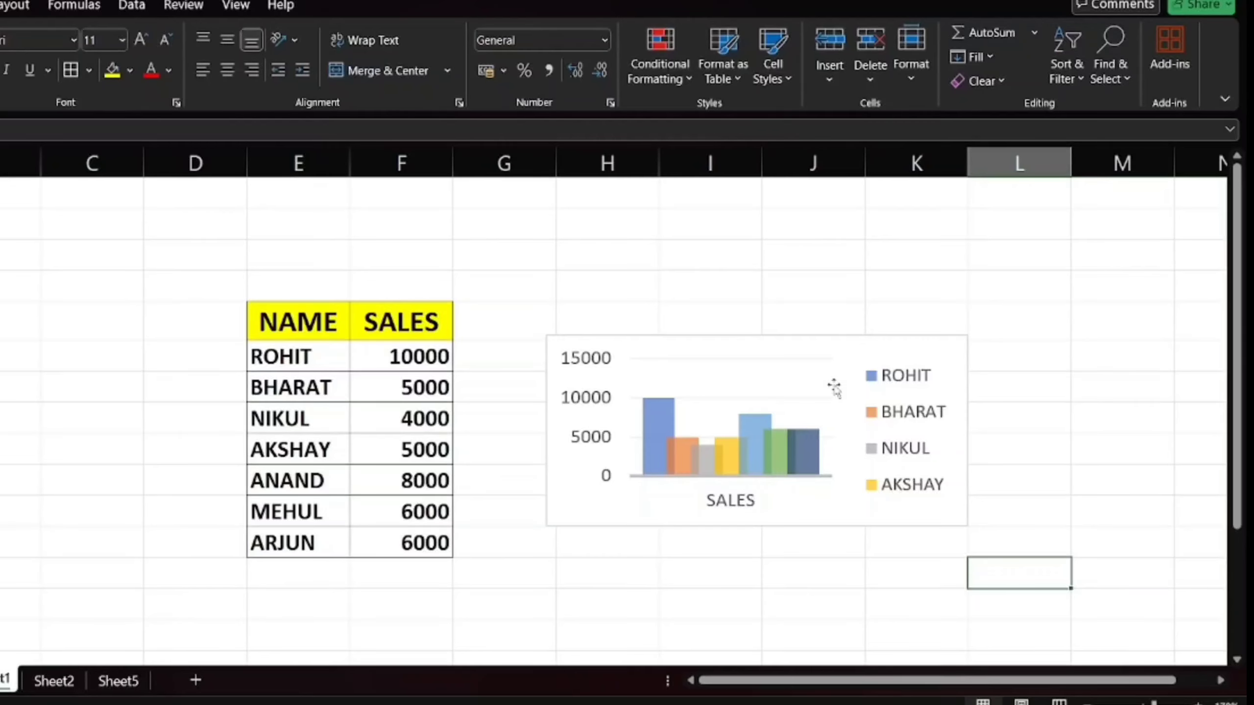
Step: Exclude the third name's series, with sales of 4000, from the chart's data source
left_click(895, 385)
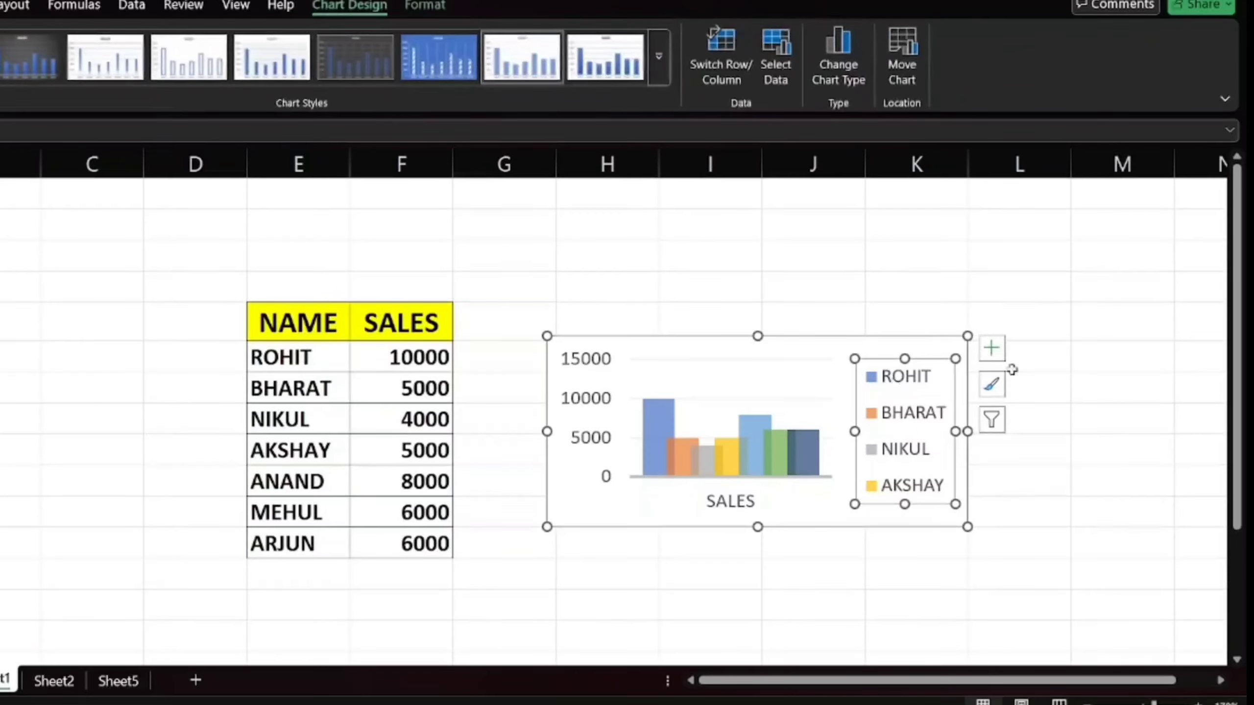
left_click(991, 425)
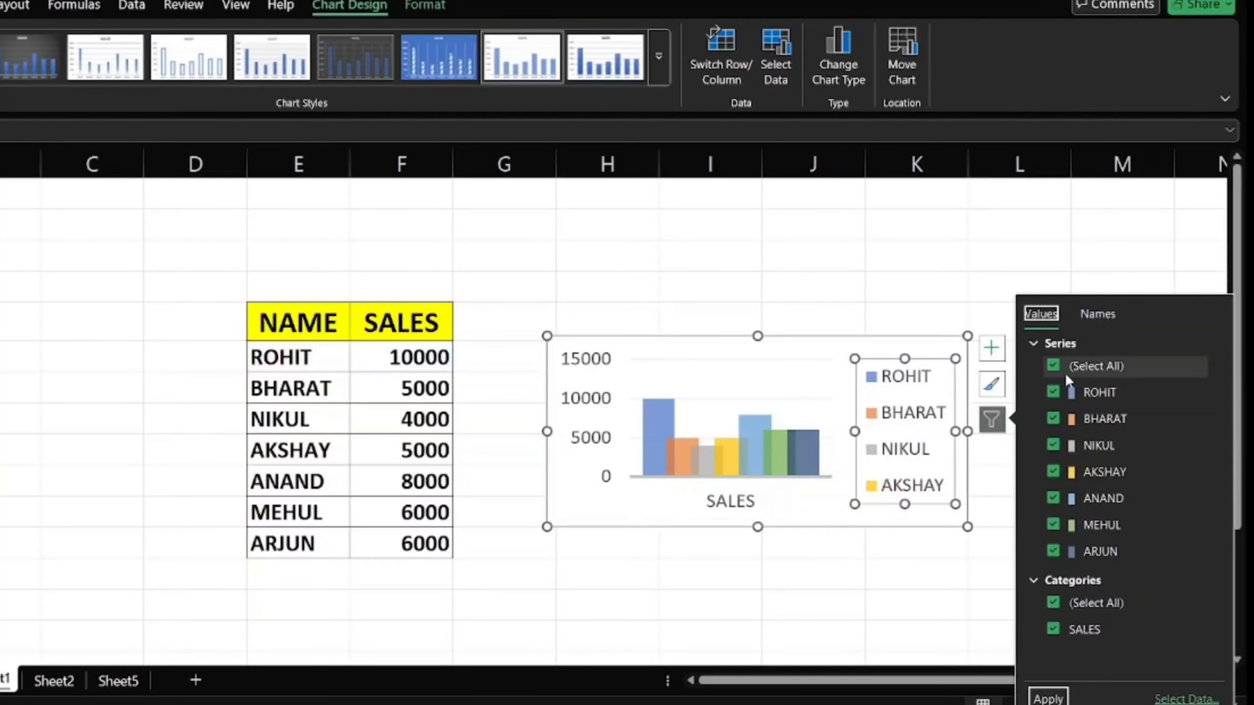
left_click(1060, 393)
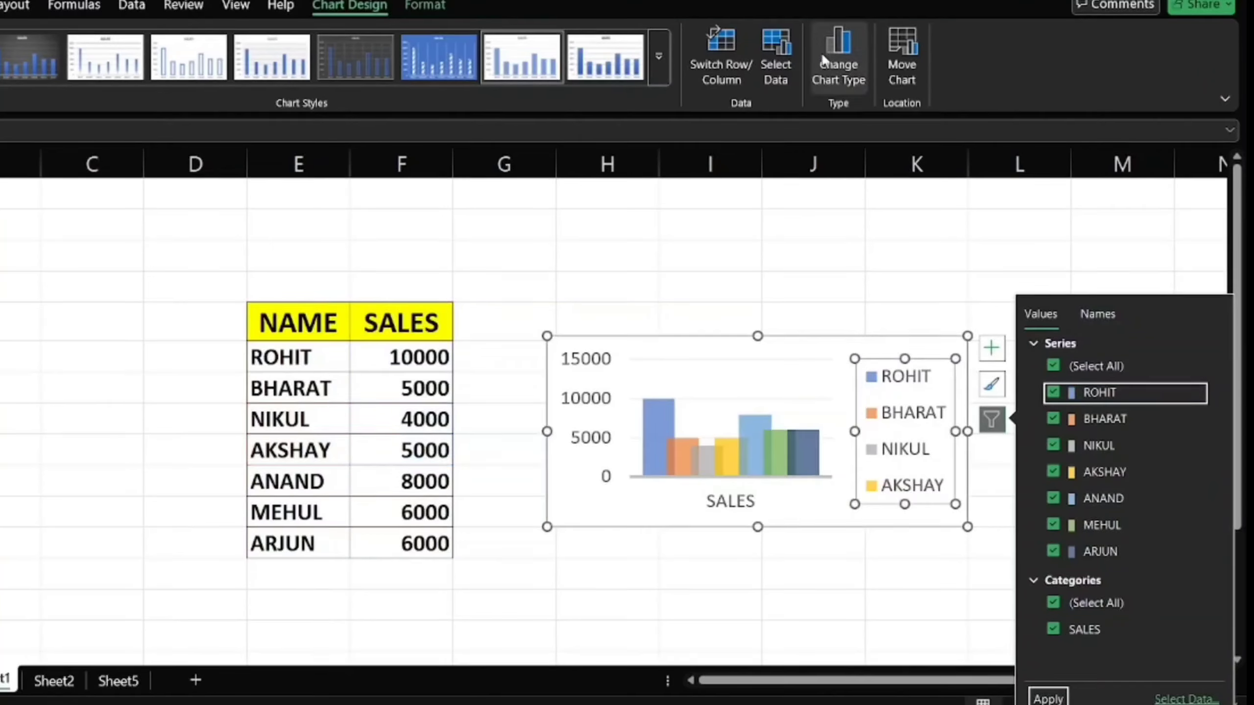
left_click(788, 68)
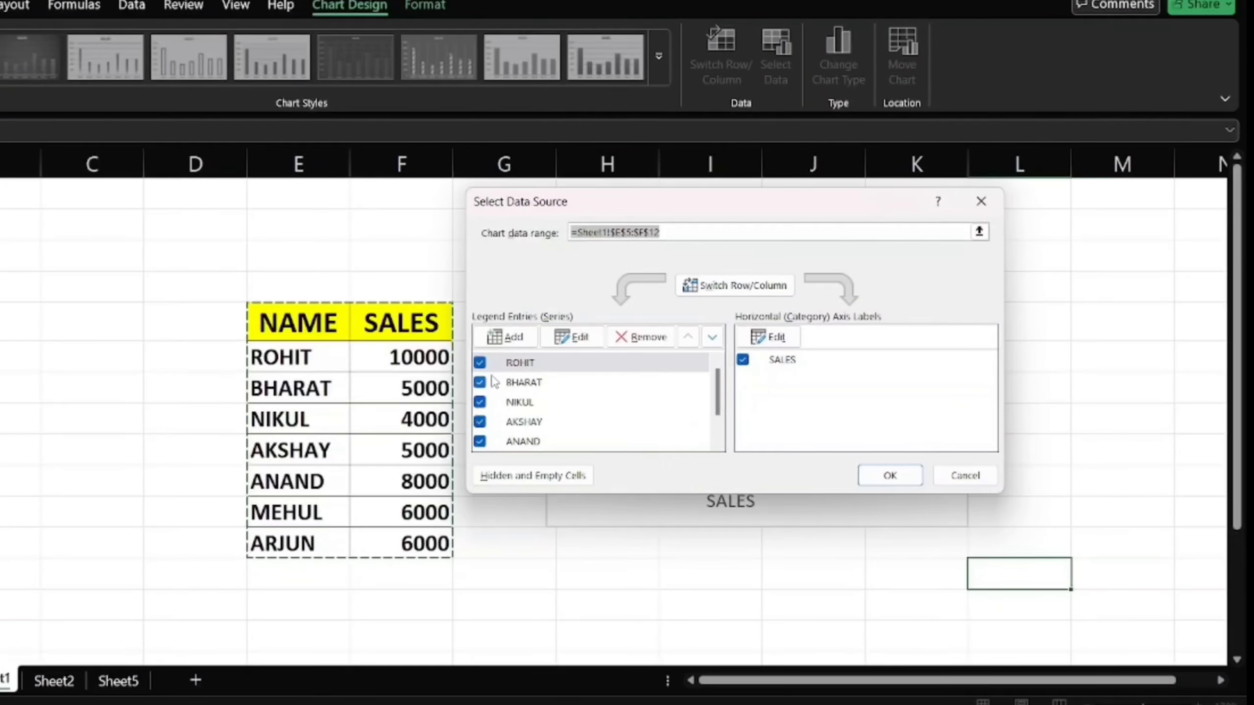
left_click(480, 402)
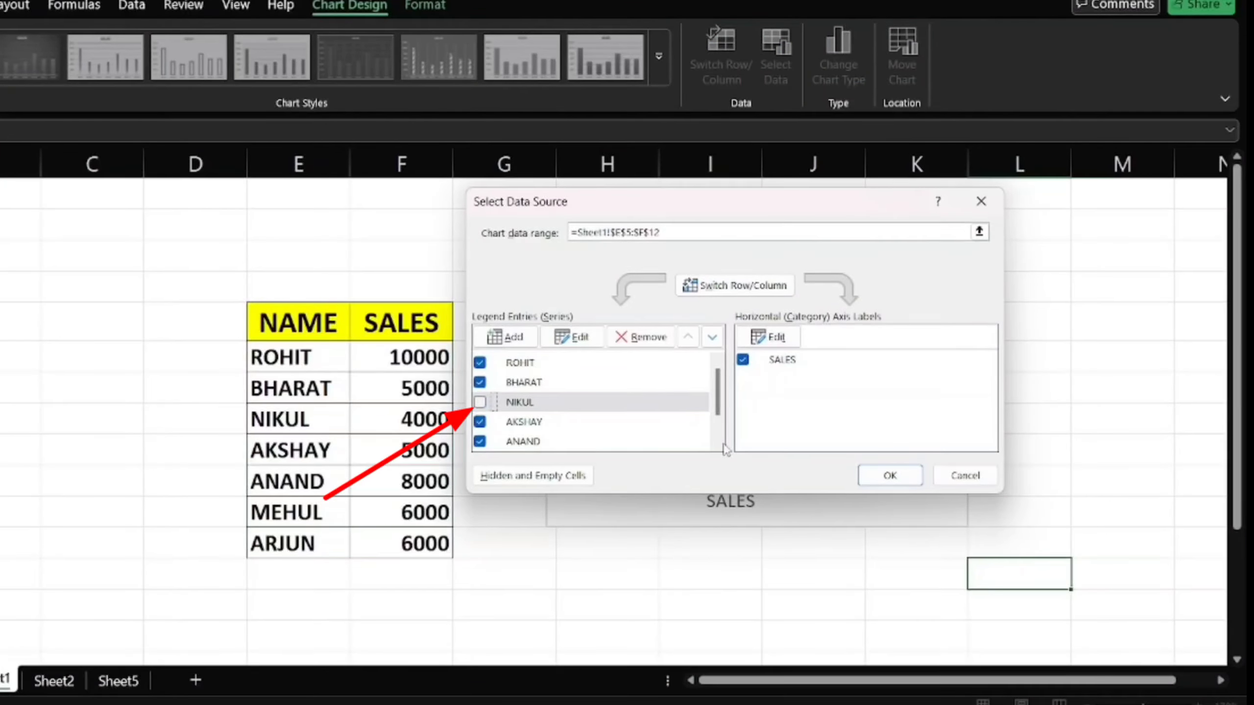
left_click(890, 476)
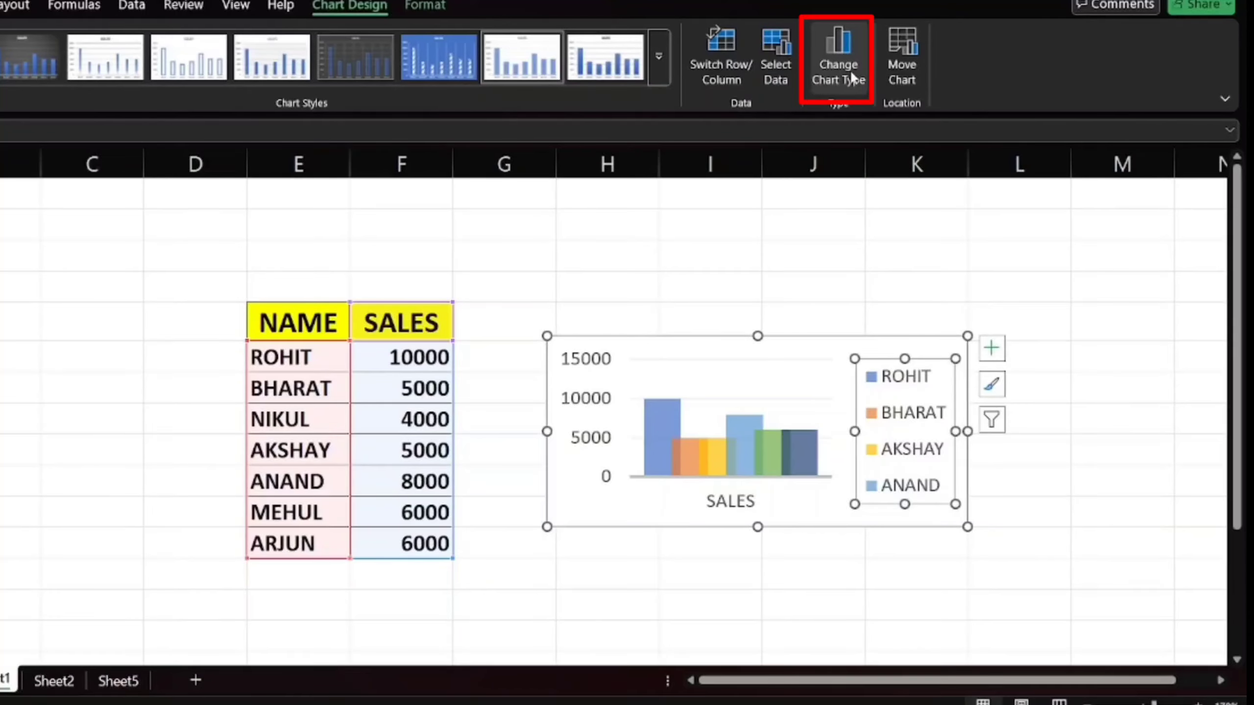
Step: Check the alternative chart types without changing the type, and delete the SALES column chart from the sheet
left_click(831, 69)
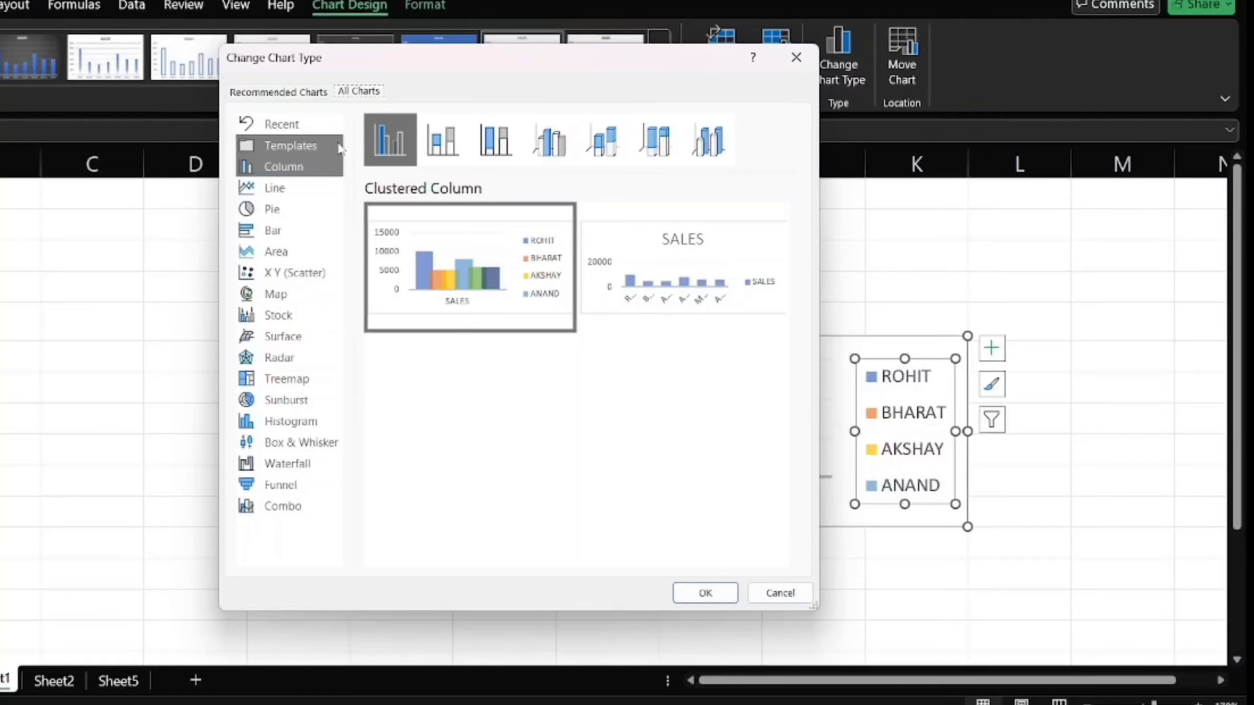
left_click(792, 56)
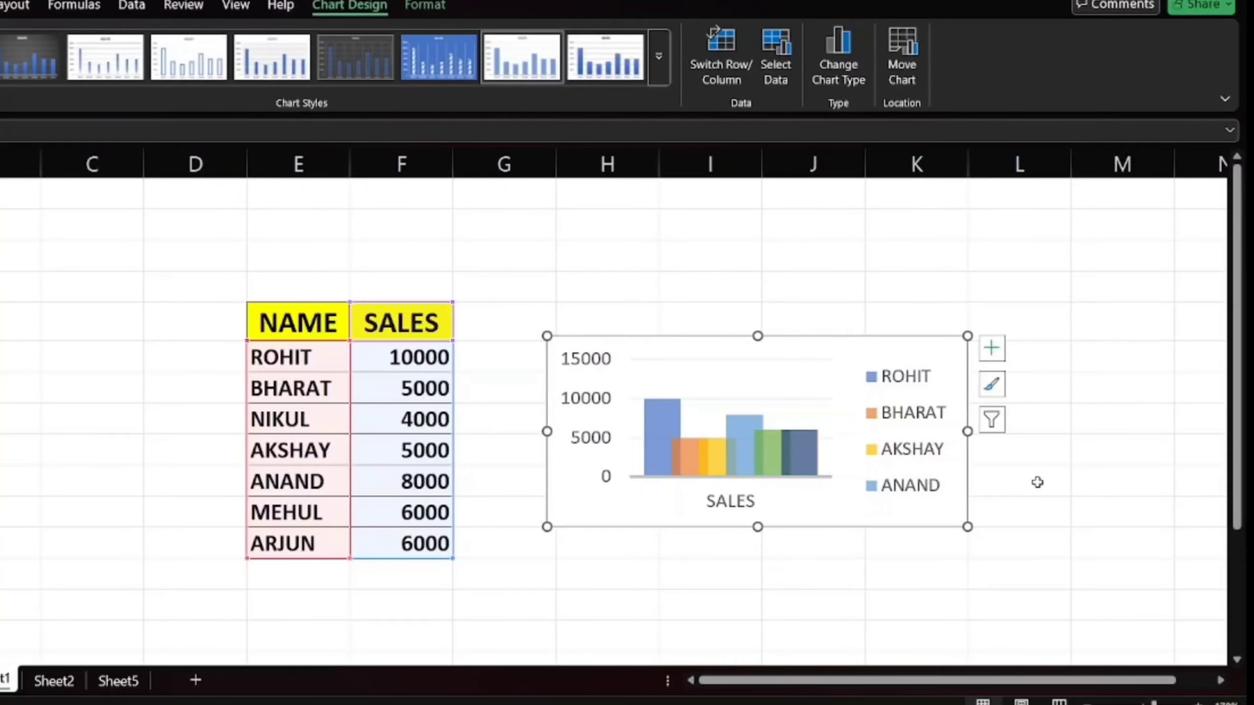
key("Delete")
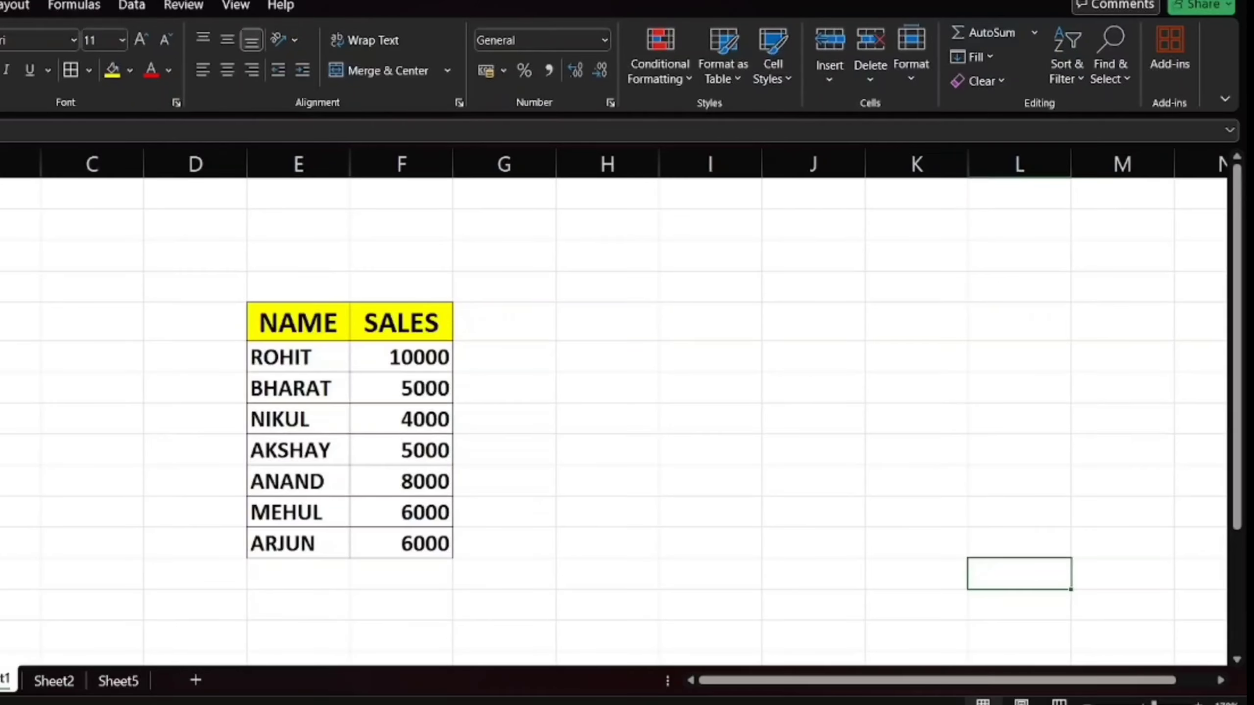
Step: Open the complete chart gallery at the column category for the name and sales table E5:F12
left_click(0, 5)
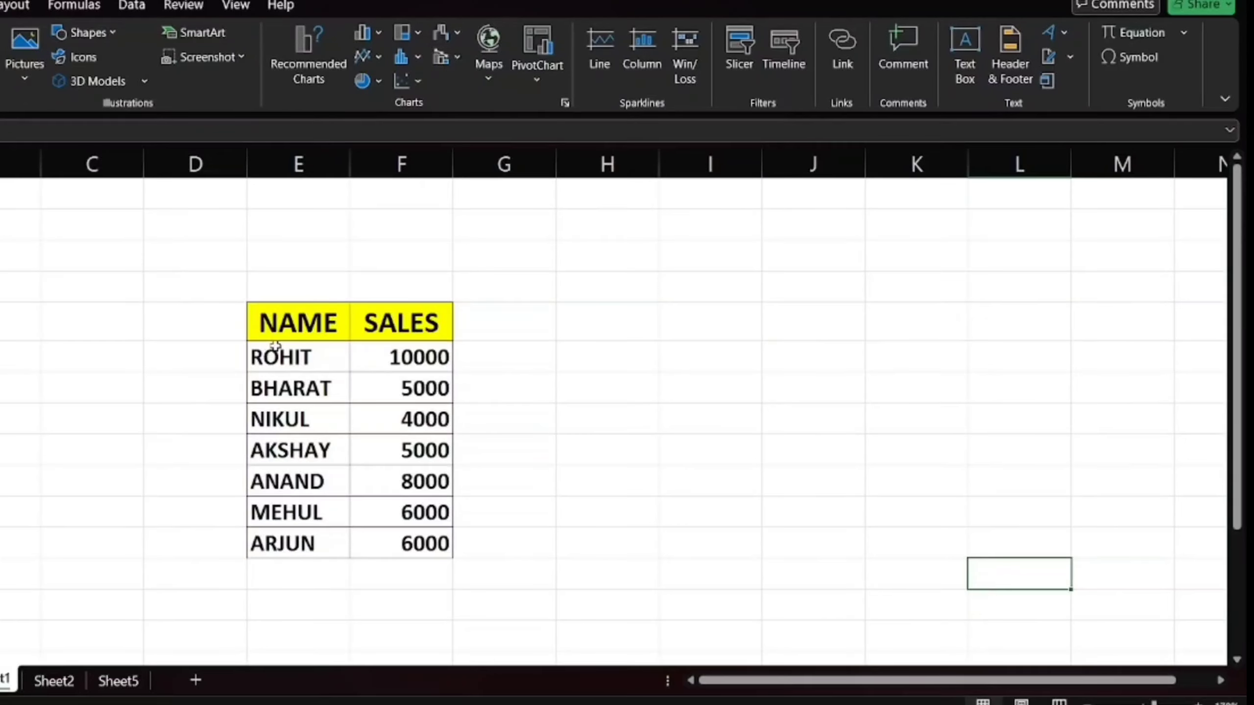
left_click_drag(275, 341, 410, 539)
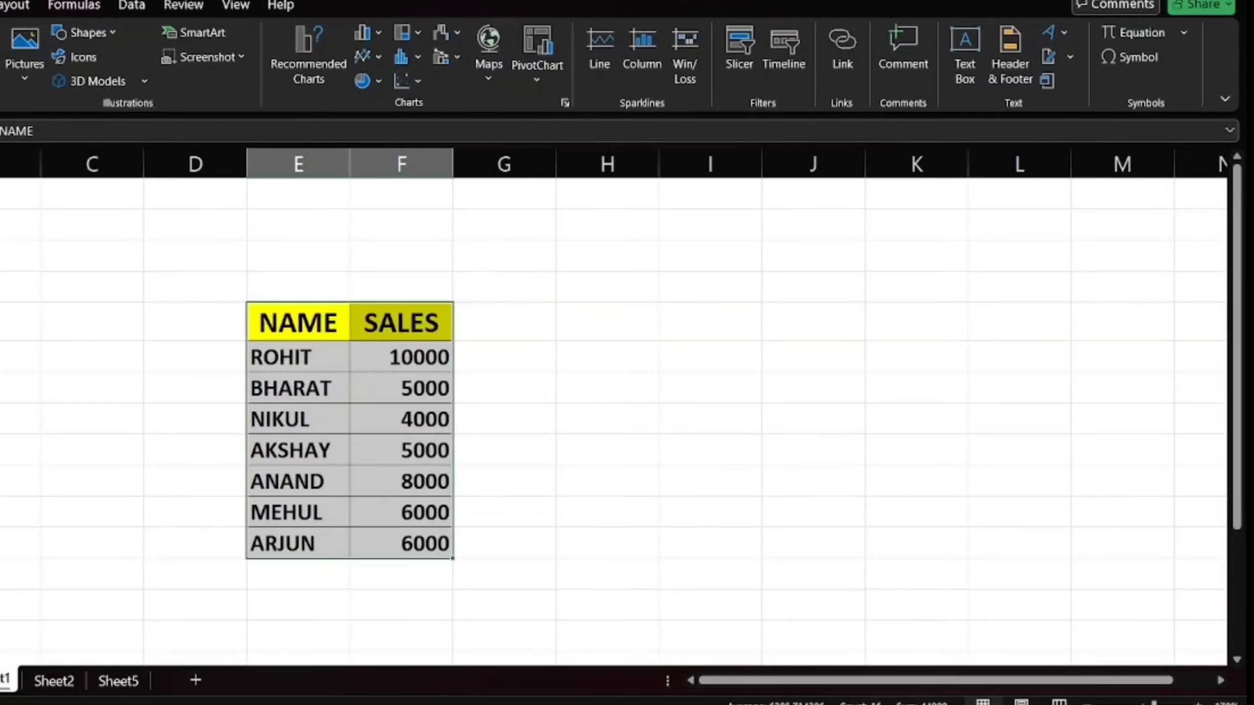
left_click(368, 33)
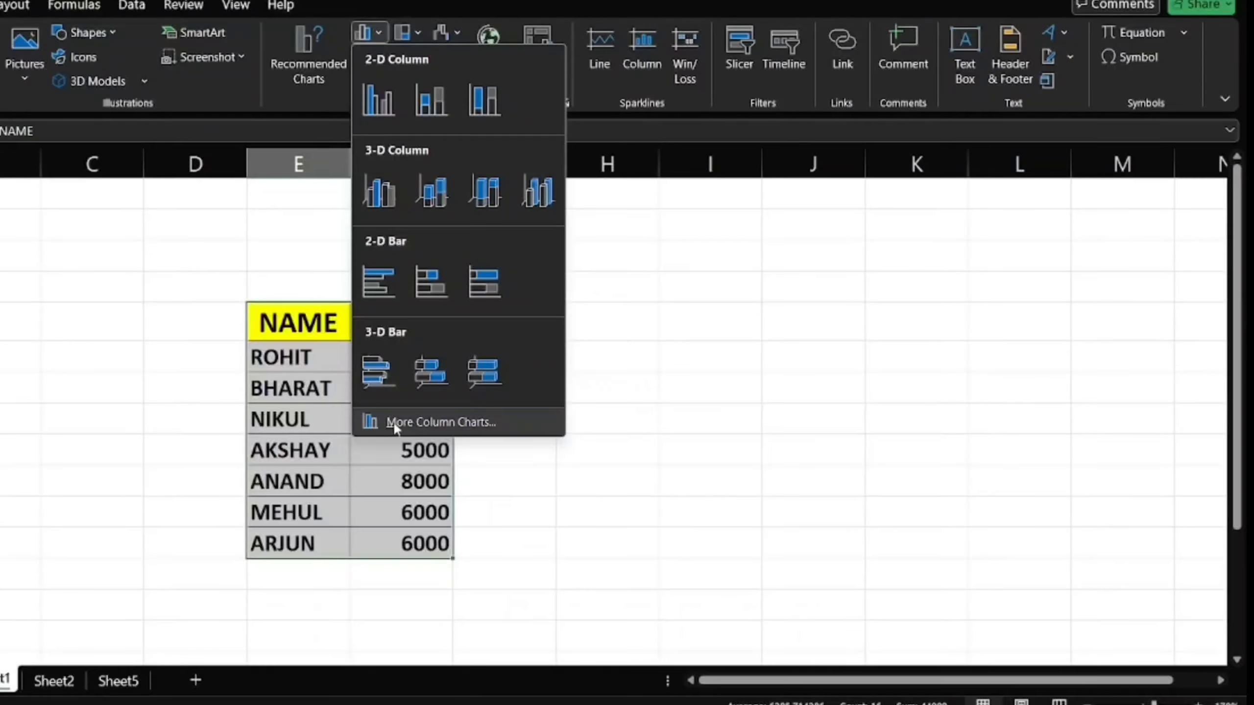
left_click(449, 422)
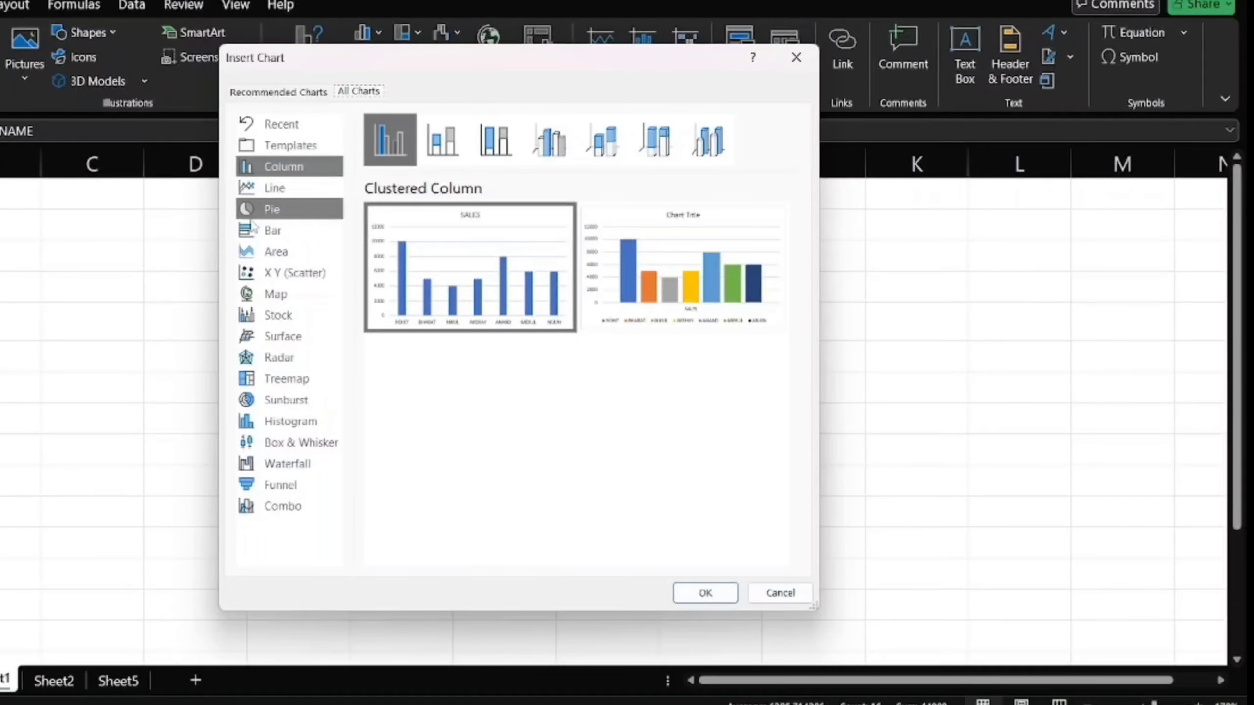
Step: Look through the chart templates and preview the column, line, bar and pie charts for the sales data
left_click(285, 145)
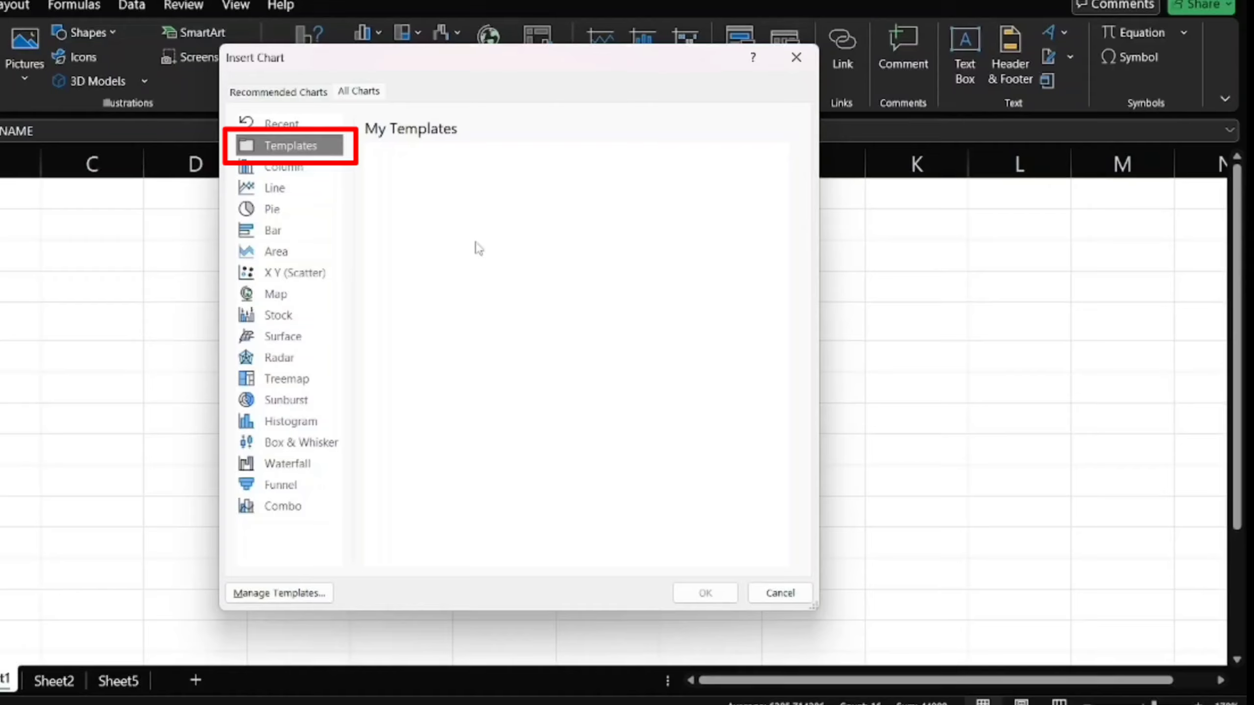
left_click(283, 171)
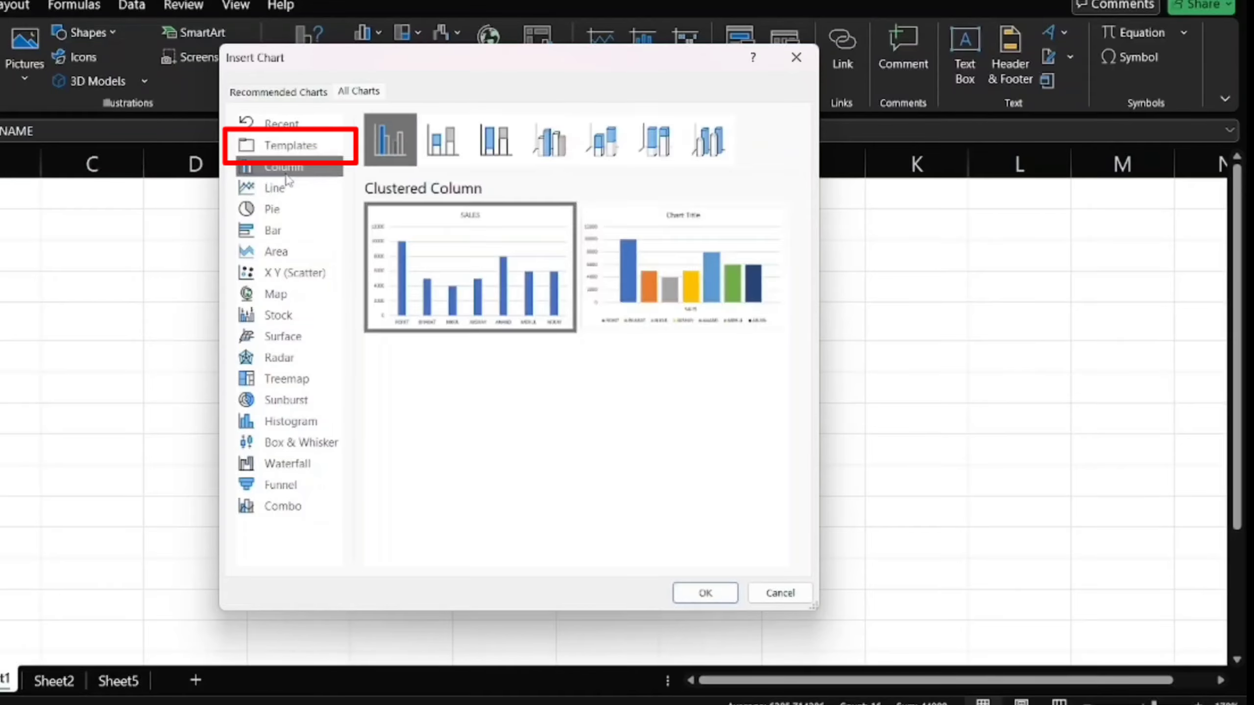
left_click(279, 193)
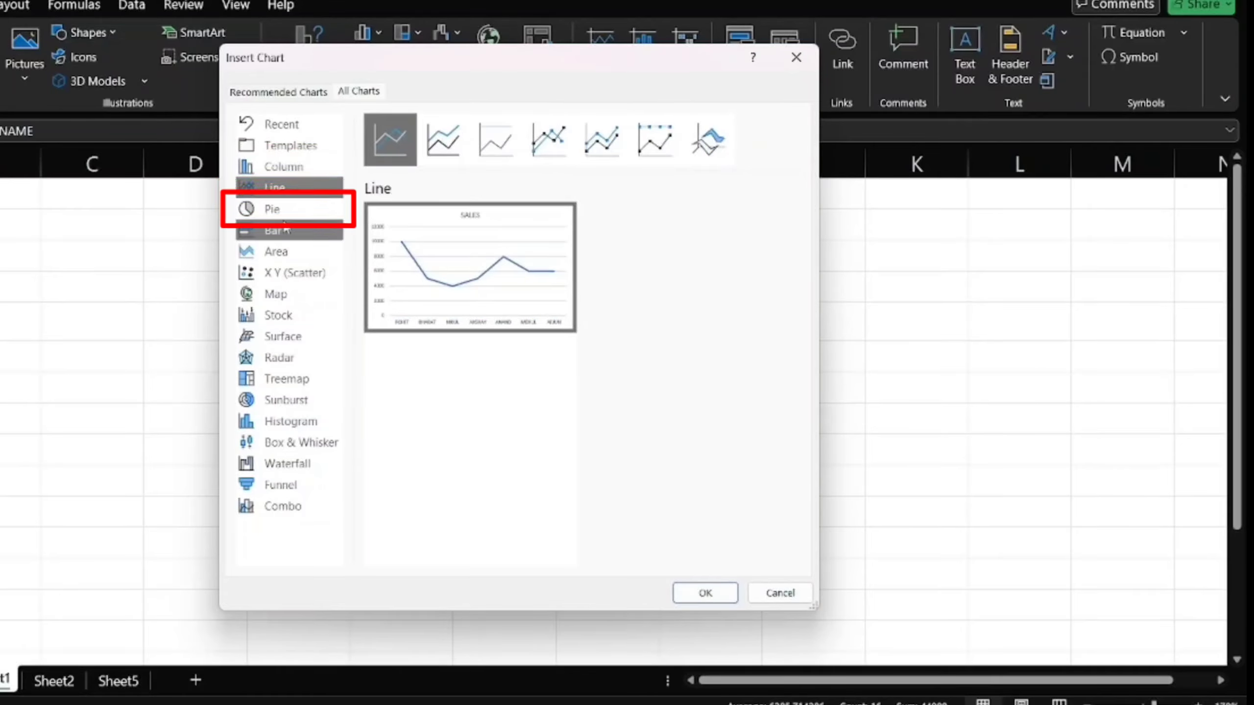
left_click(284, 229)
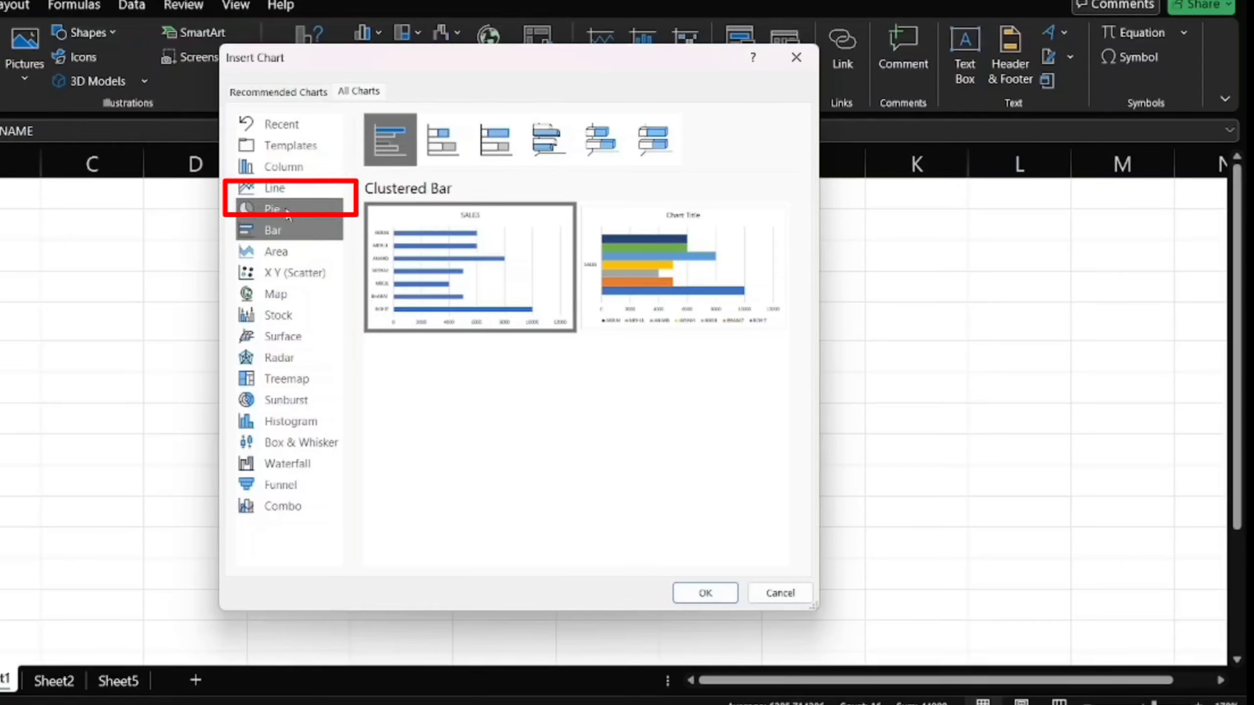
left_click(281, 188)
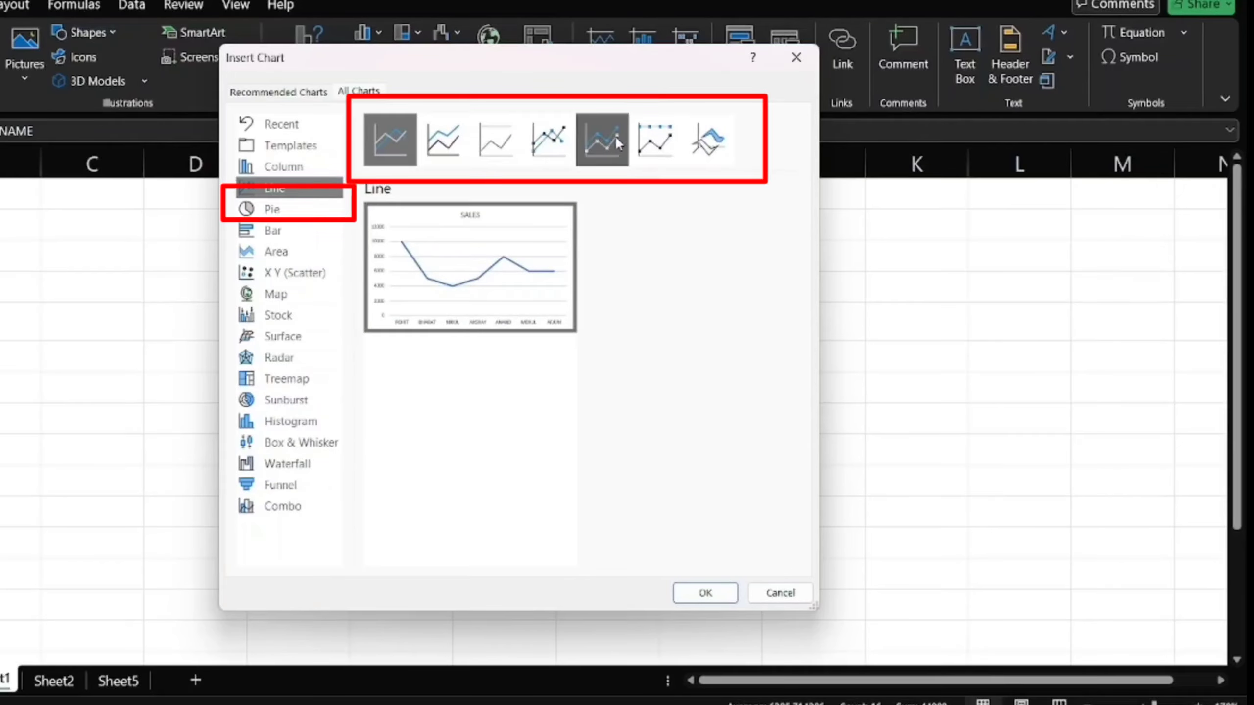
left_click(292, 205)
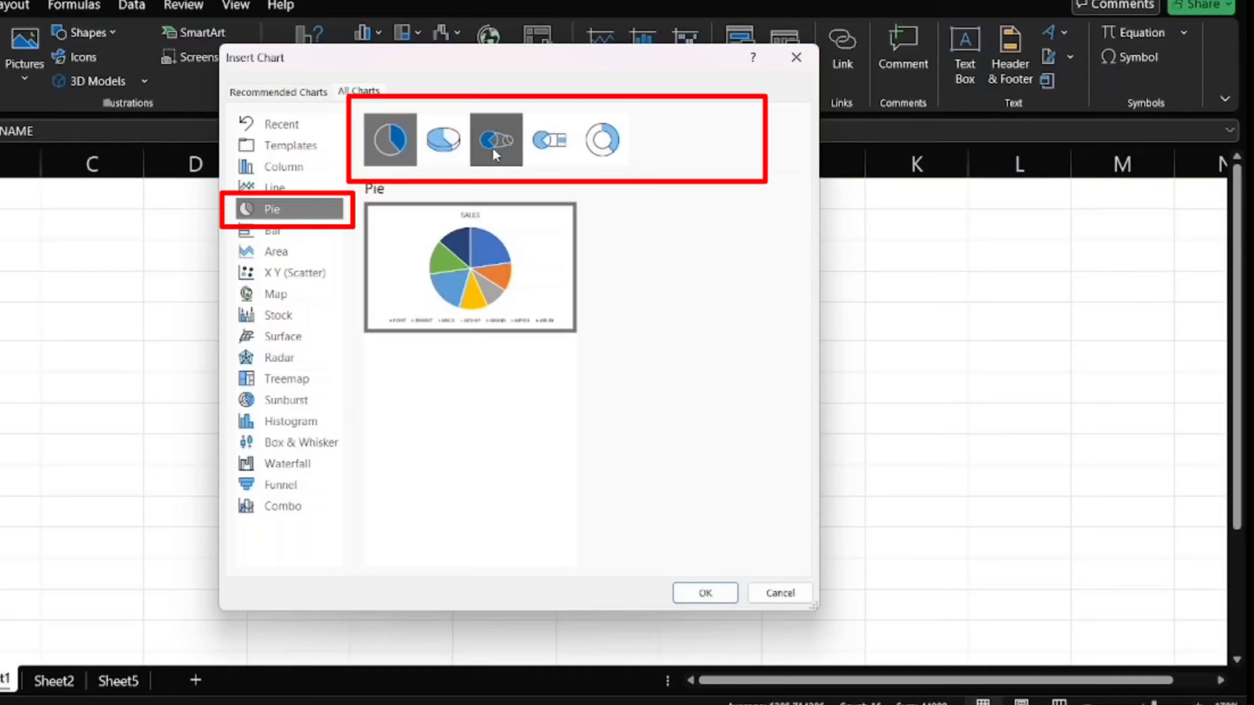
Step: Insert the clustered bar chart that shows each name as its own coloured series, and shrink it towards its upper-left corner
left_click(270, 231)
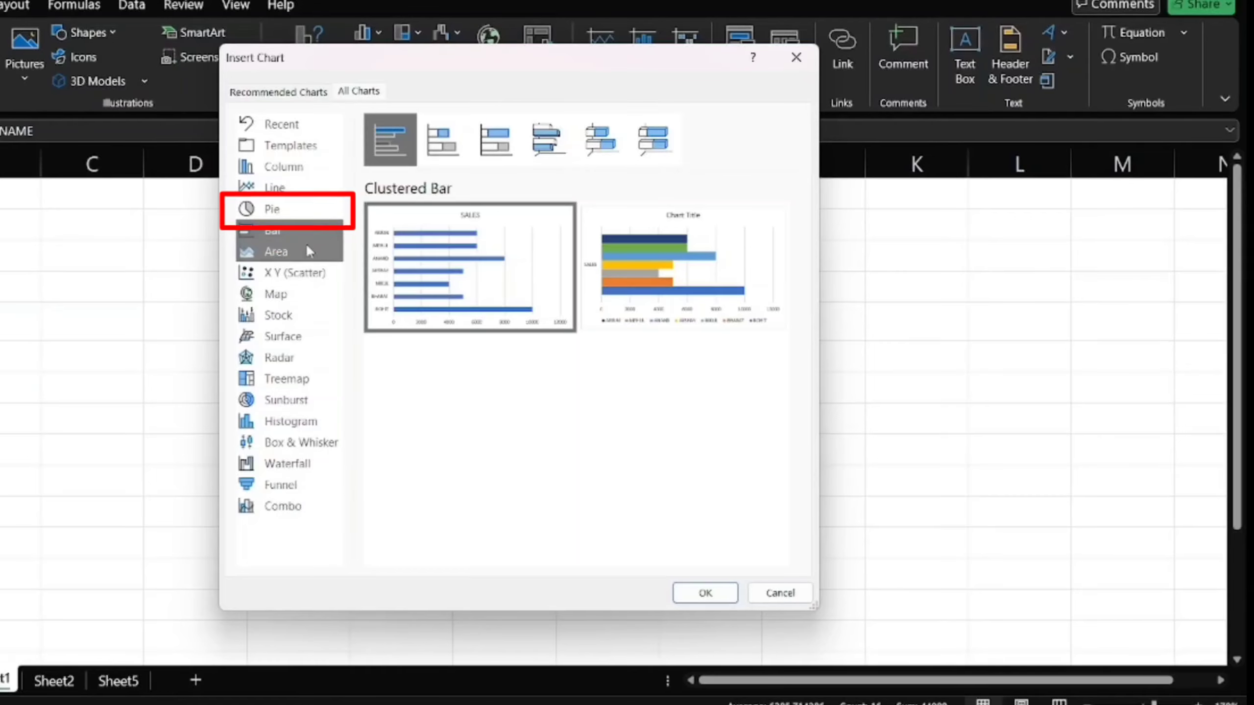
mouse_move(608, 238)
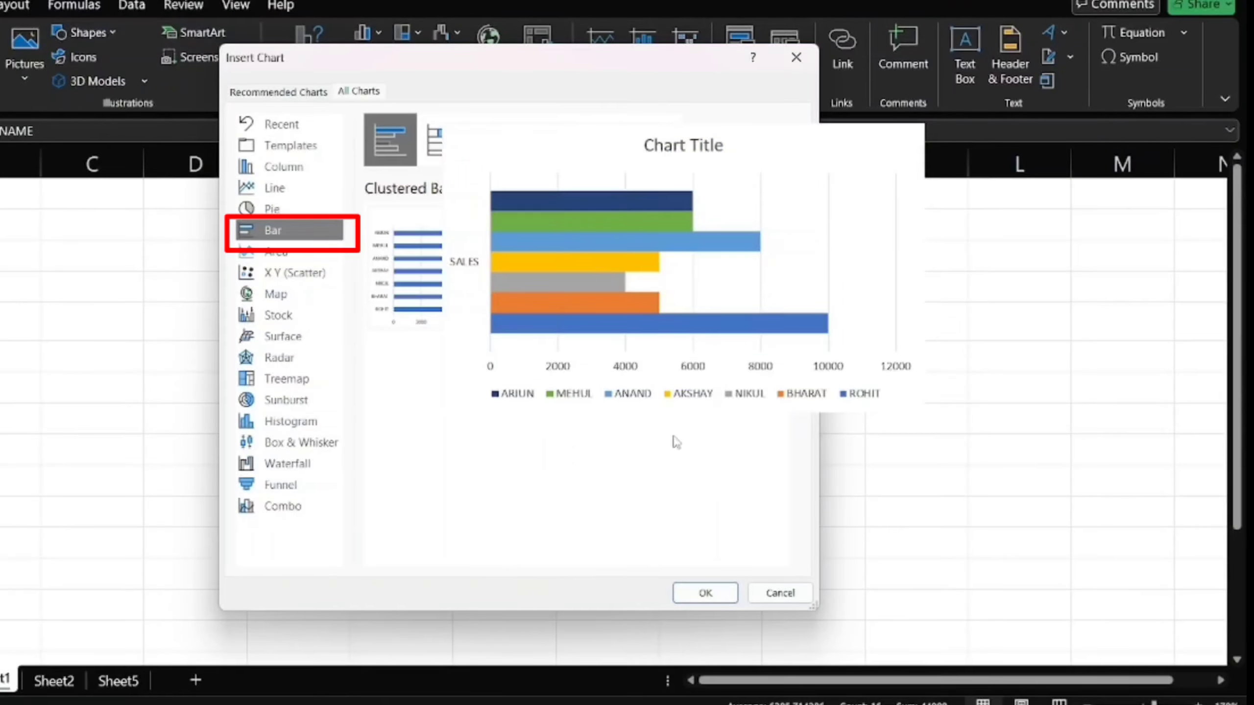
left_click(698, 596)
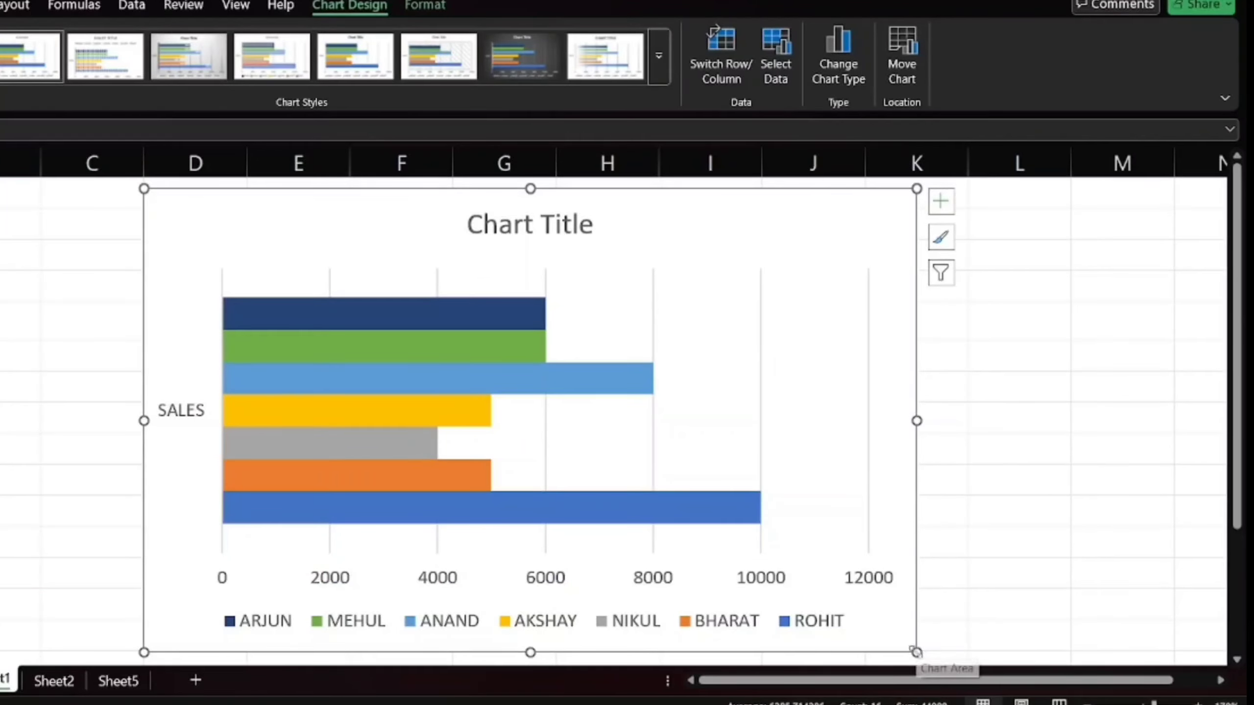
left_click_drag(916, 652, 452, 370)
left_click(307, 238)
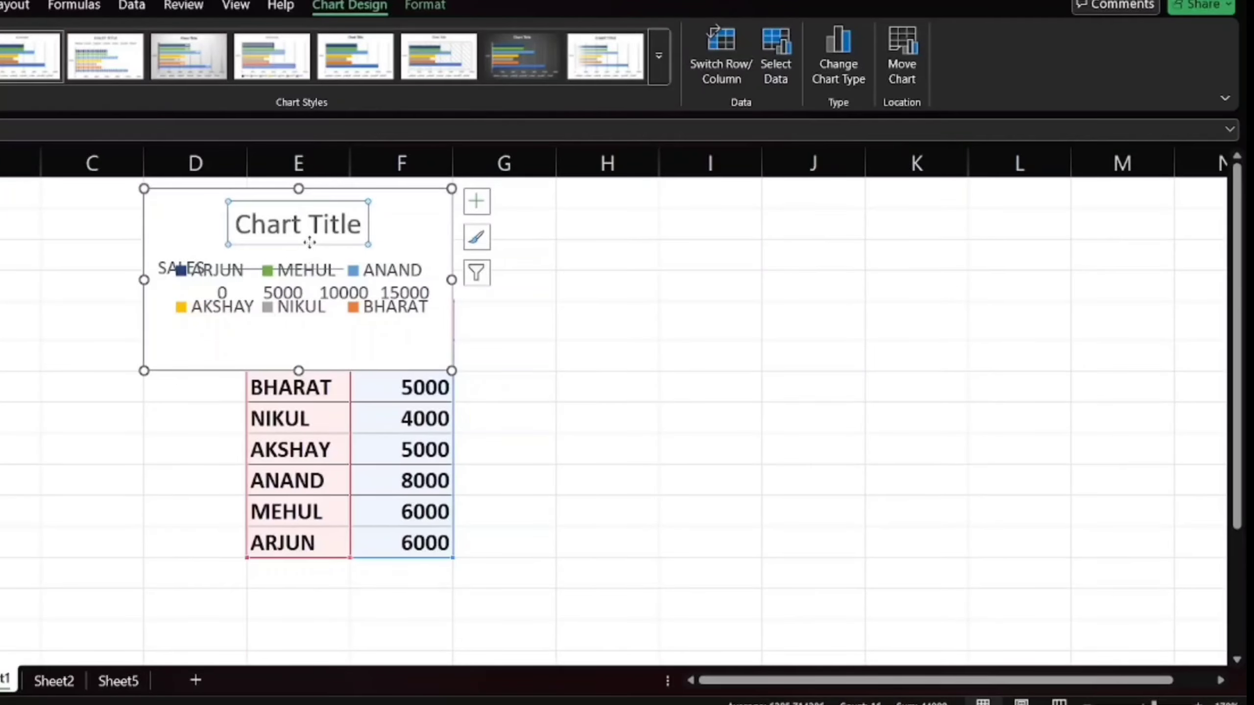
left_click_drag(260, 200, 344, 255)
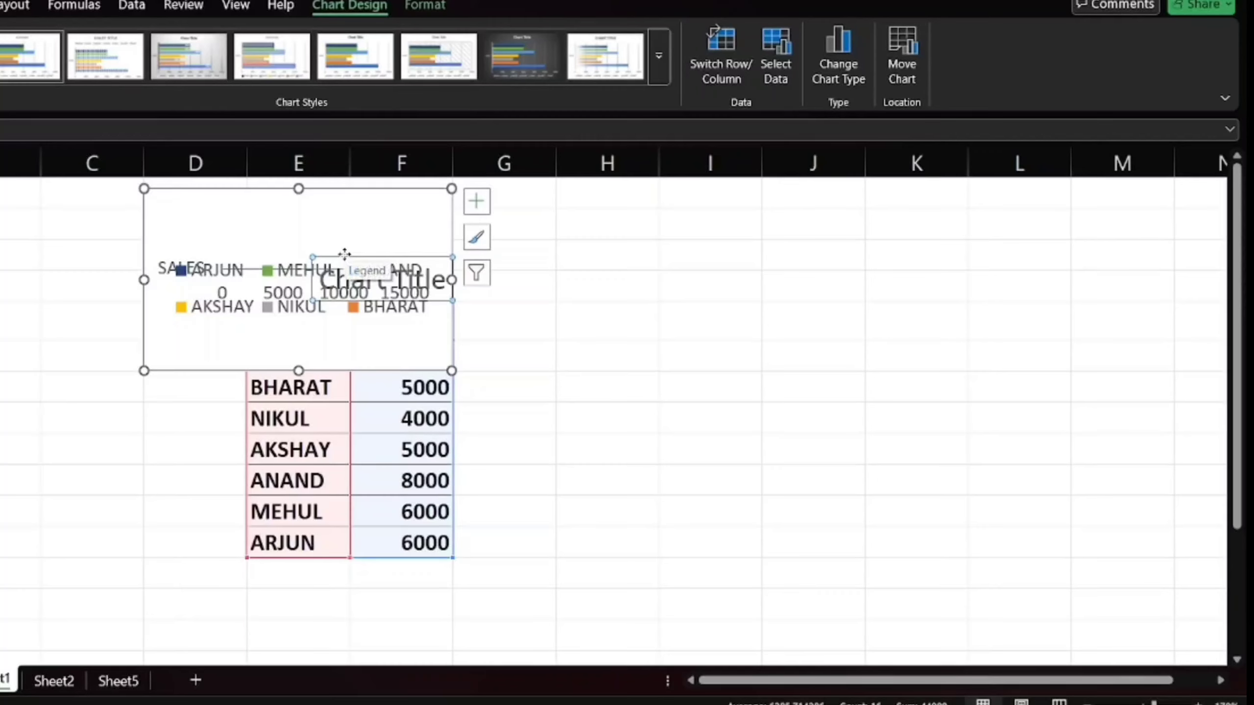
key("ctrl+z")
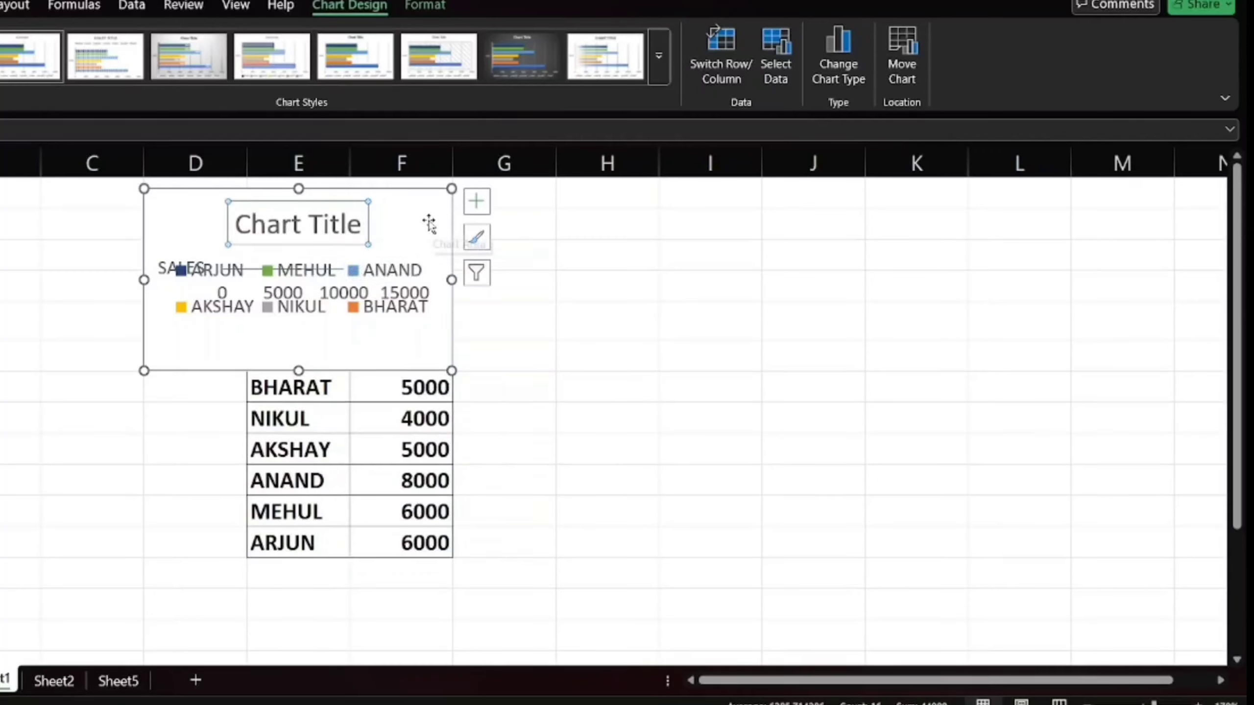
Step: Place the bar chart to the right of the sales table and enlarge it to cover about H3:L14
left_click_drag(423, 220, 818, 319)
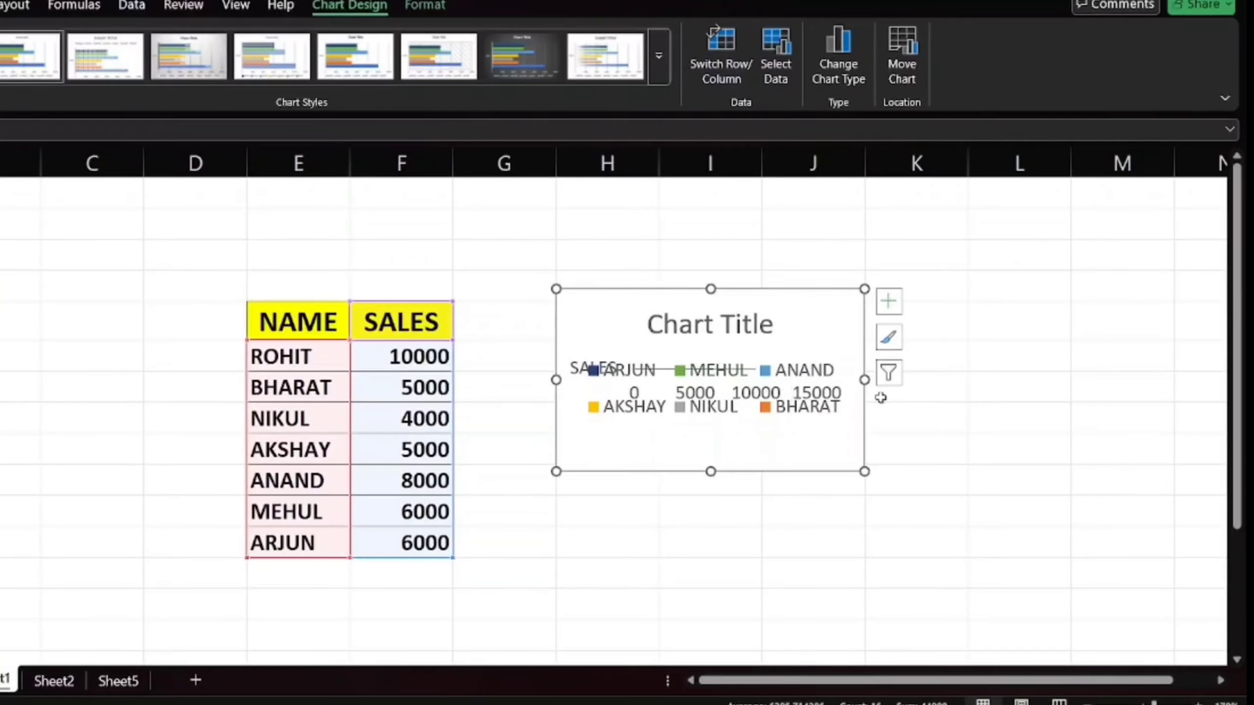
left_click_drag(864, 473, 1070, 525)
left_click_drag(814, 526, 817, 622)
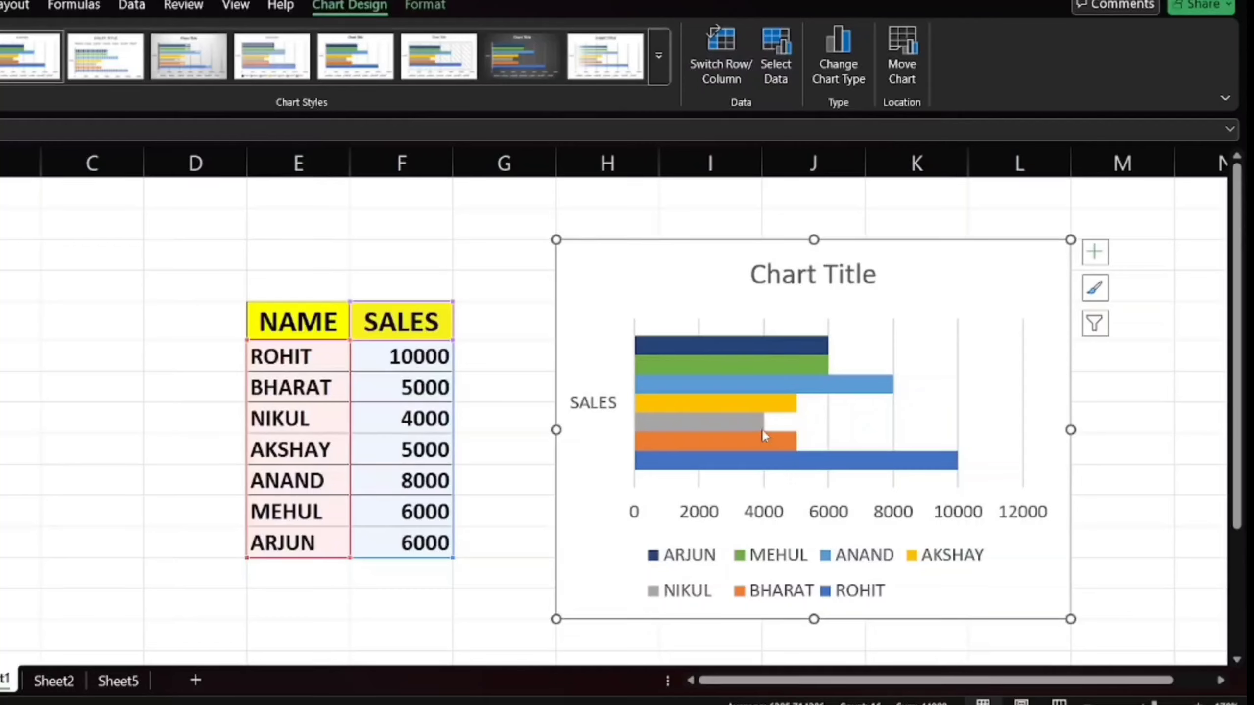
mouse_move(762, 432)
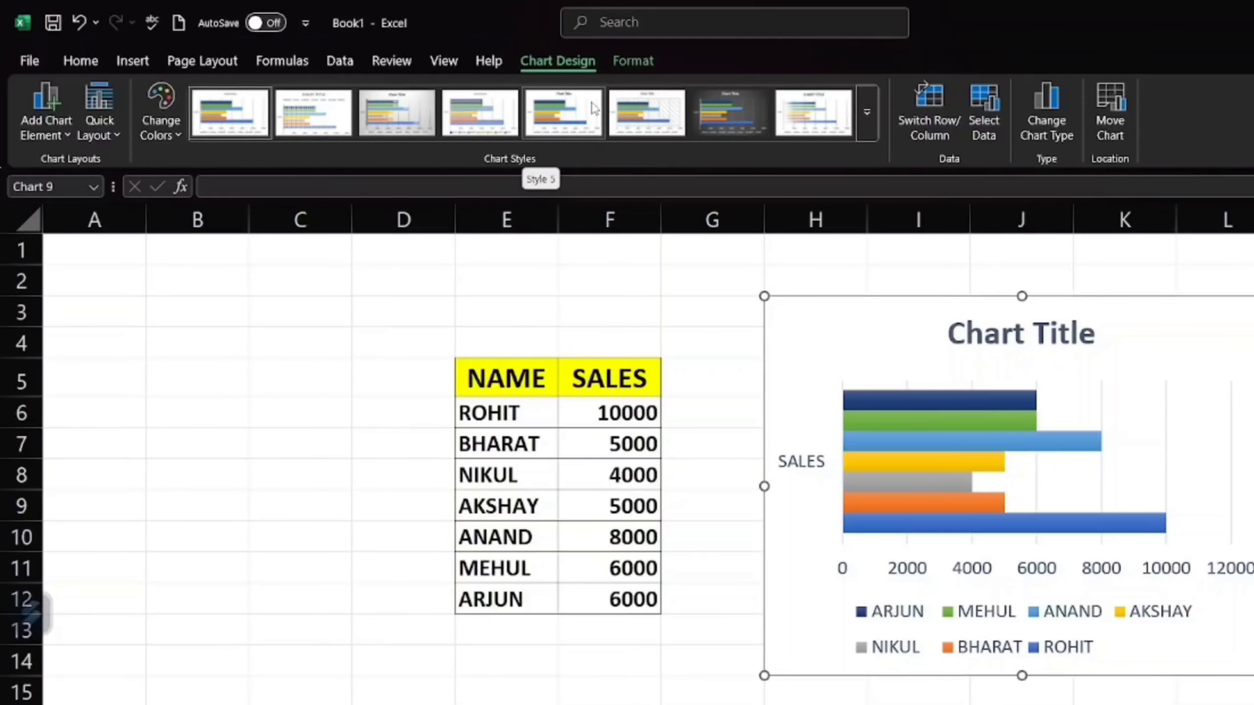
Step: Create a PivotChart with a PivotTable from the sales table E5:F12 on a new worksheet
left_click(133, 61)
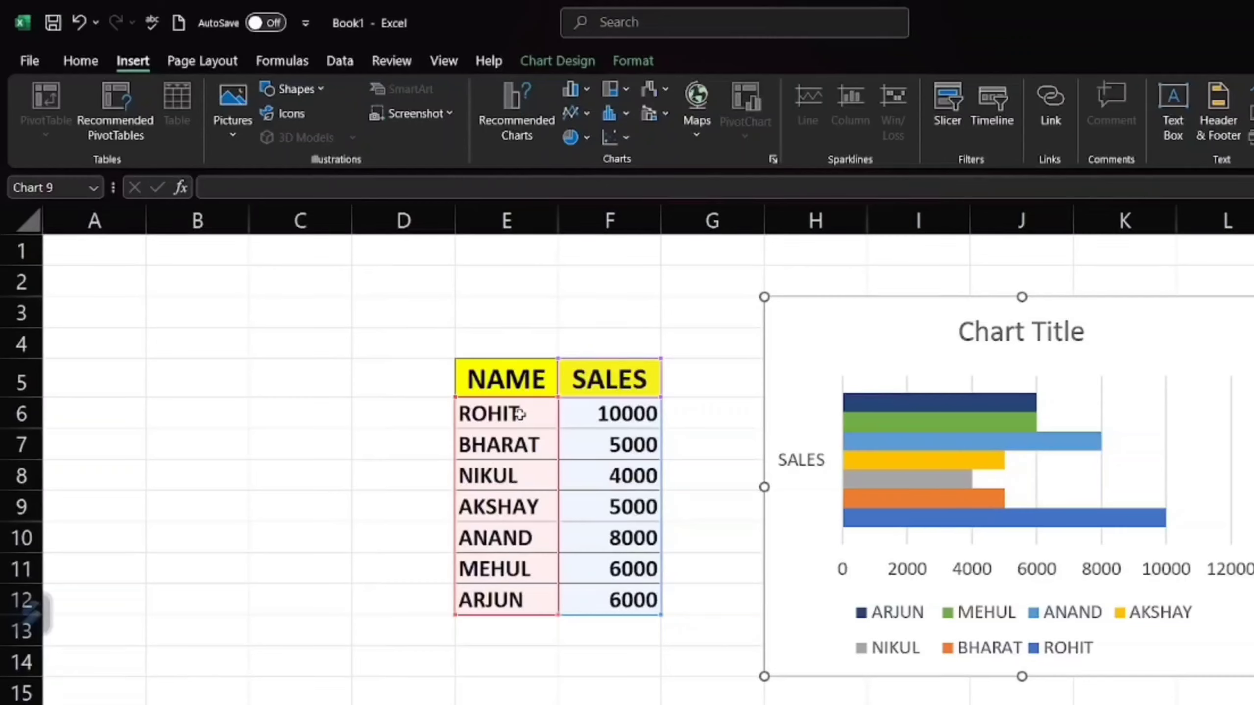
left_click(557, 250)
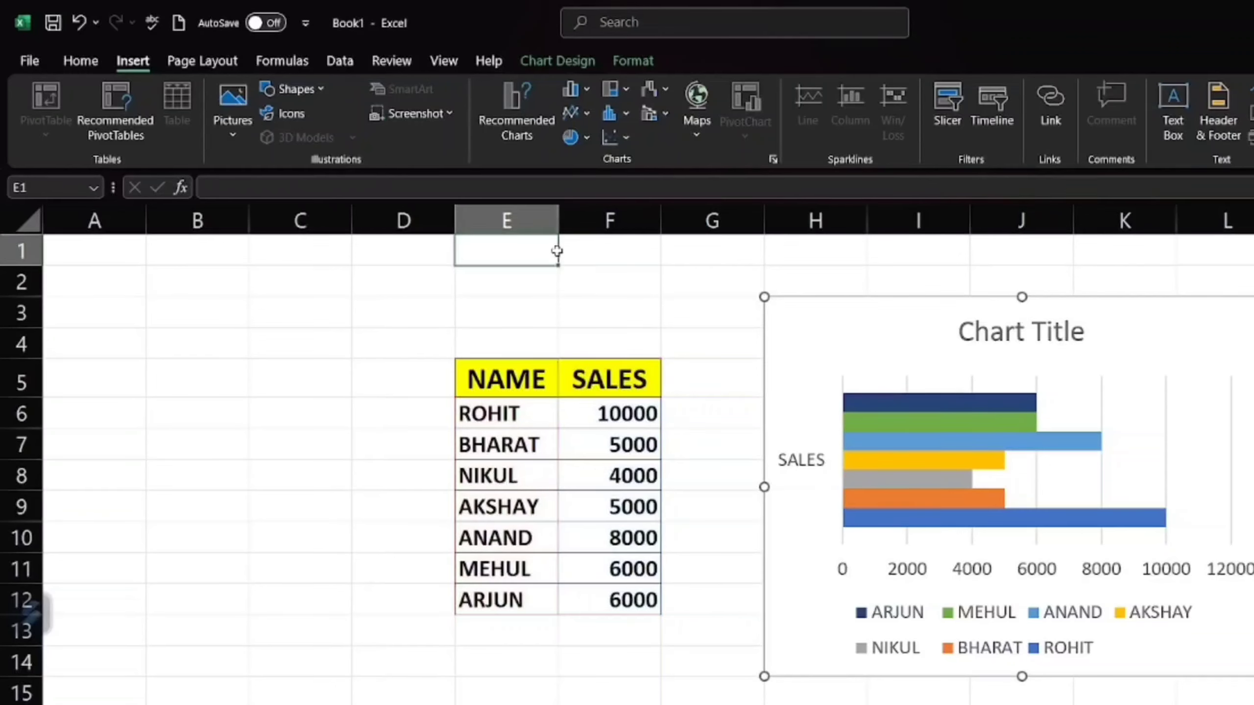
left_click_drag(494, 379, 625, 583)
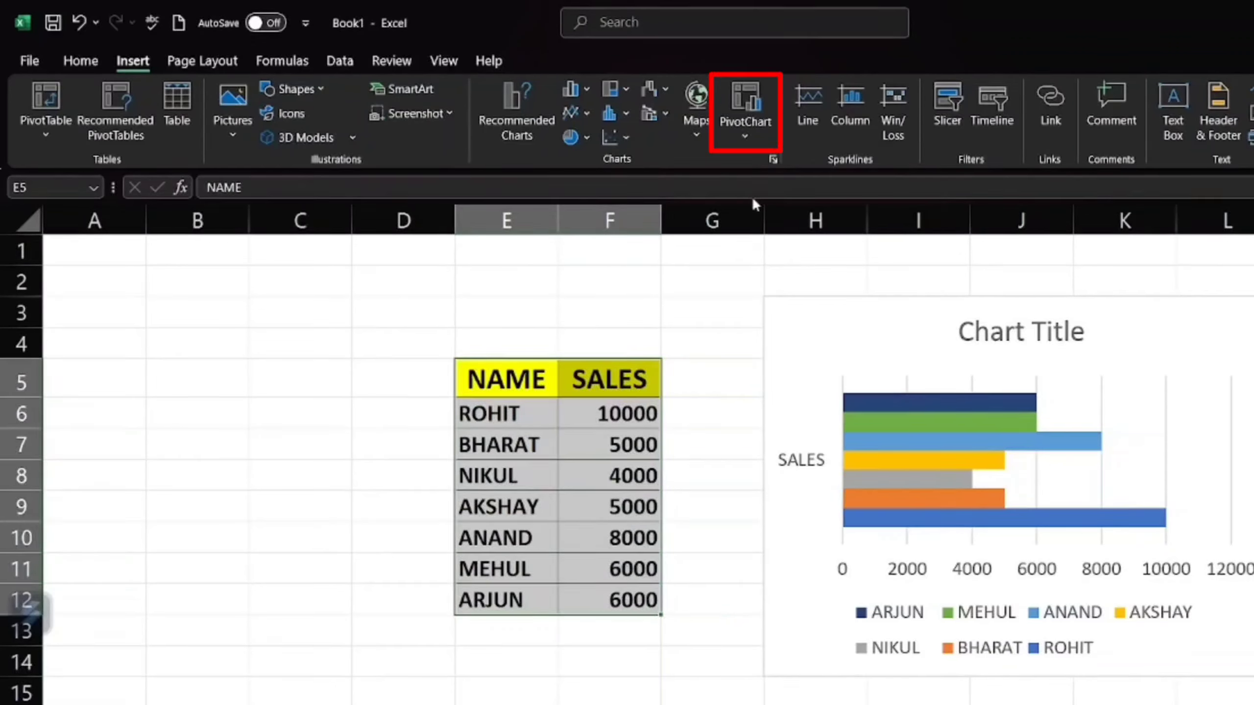
left_click(745, 136)
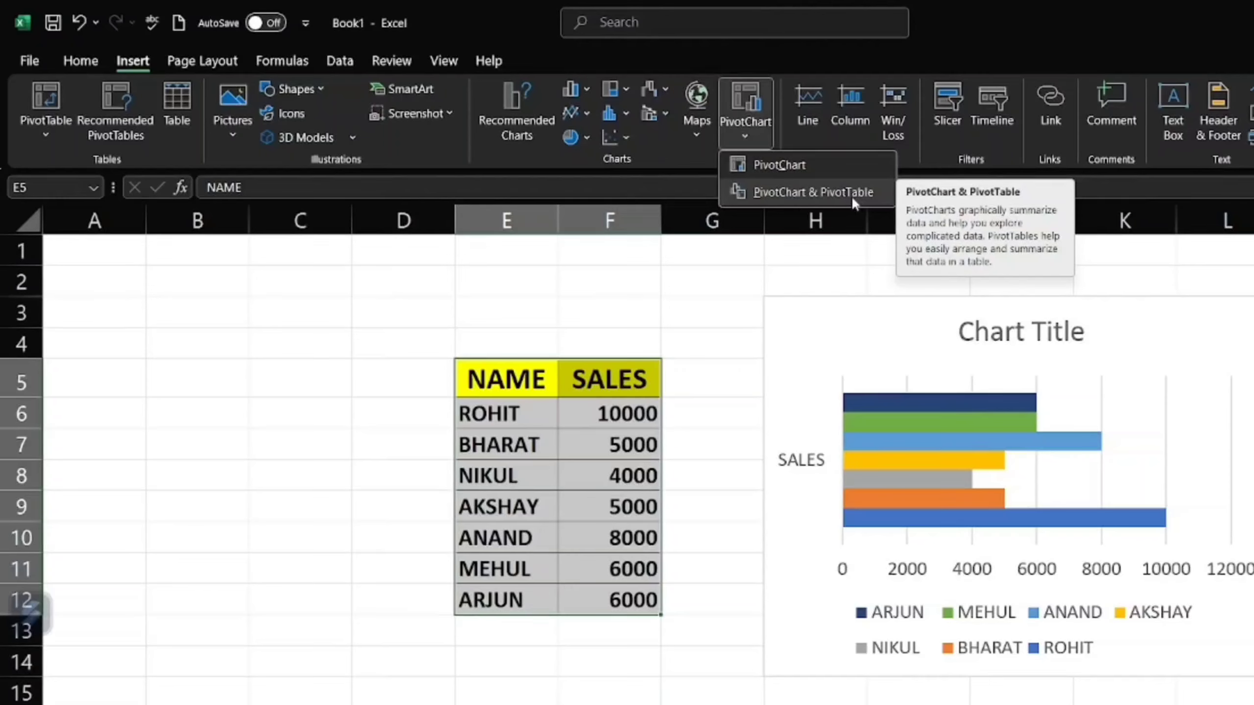
left_click(786, 192)
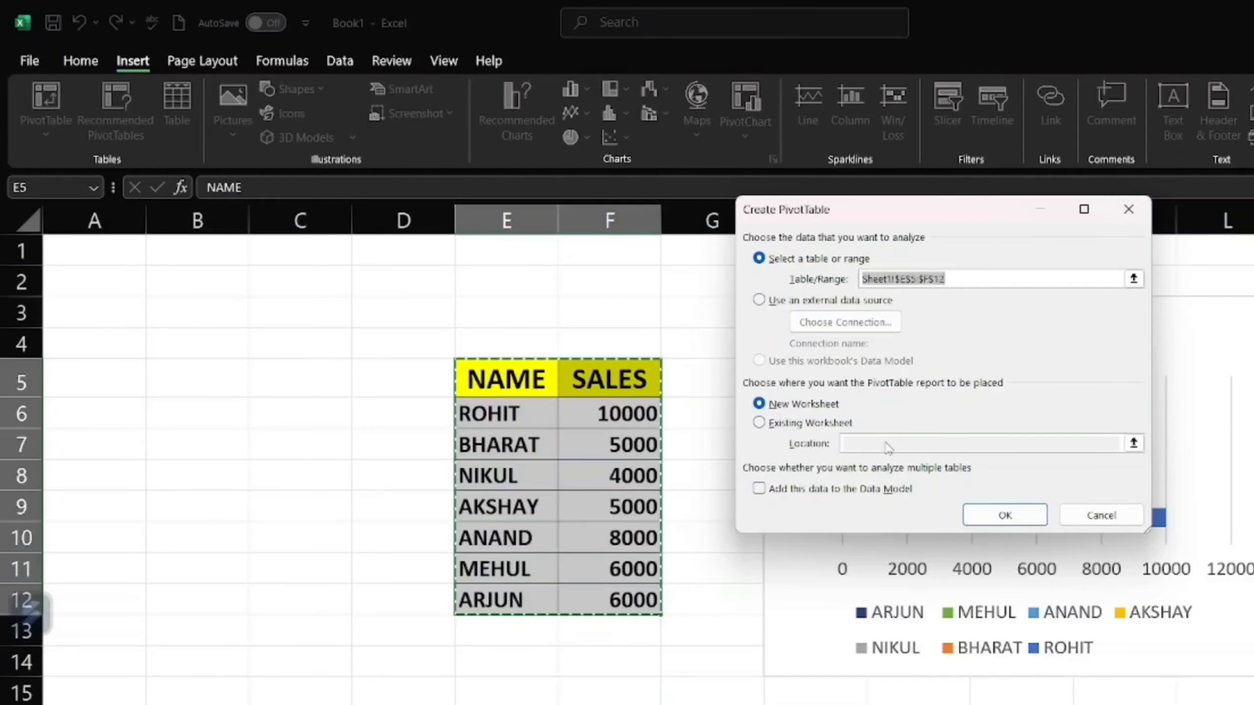
left_click(1005, 515)
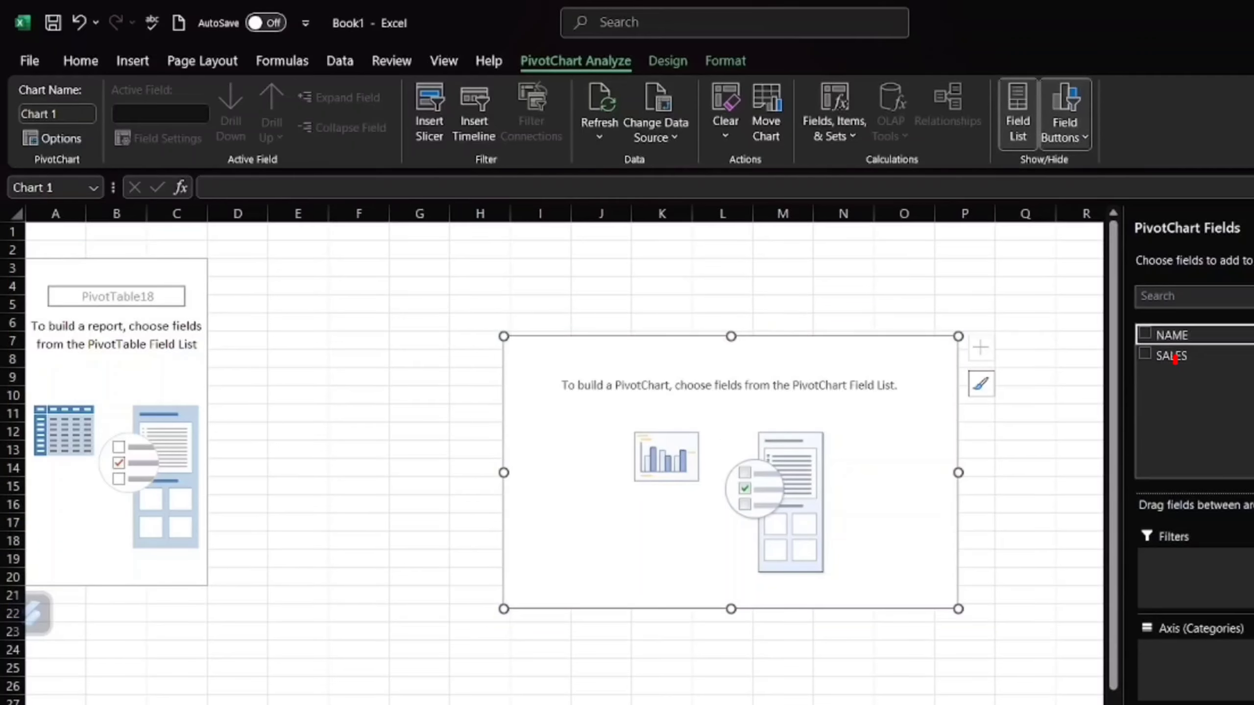
Step: Add the NAME field as the PivotChart's axis categories and the SALES field as its summed values
left_click(1144, 334)
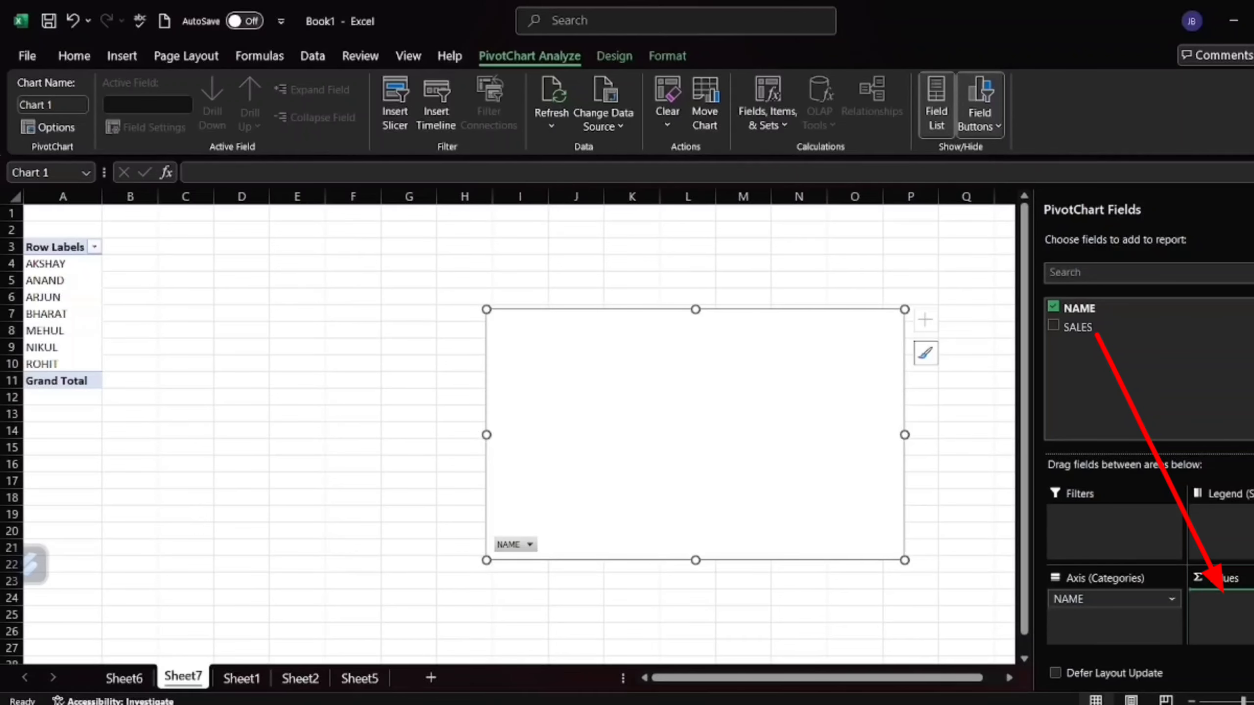
left_click(1054, 328)
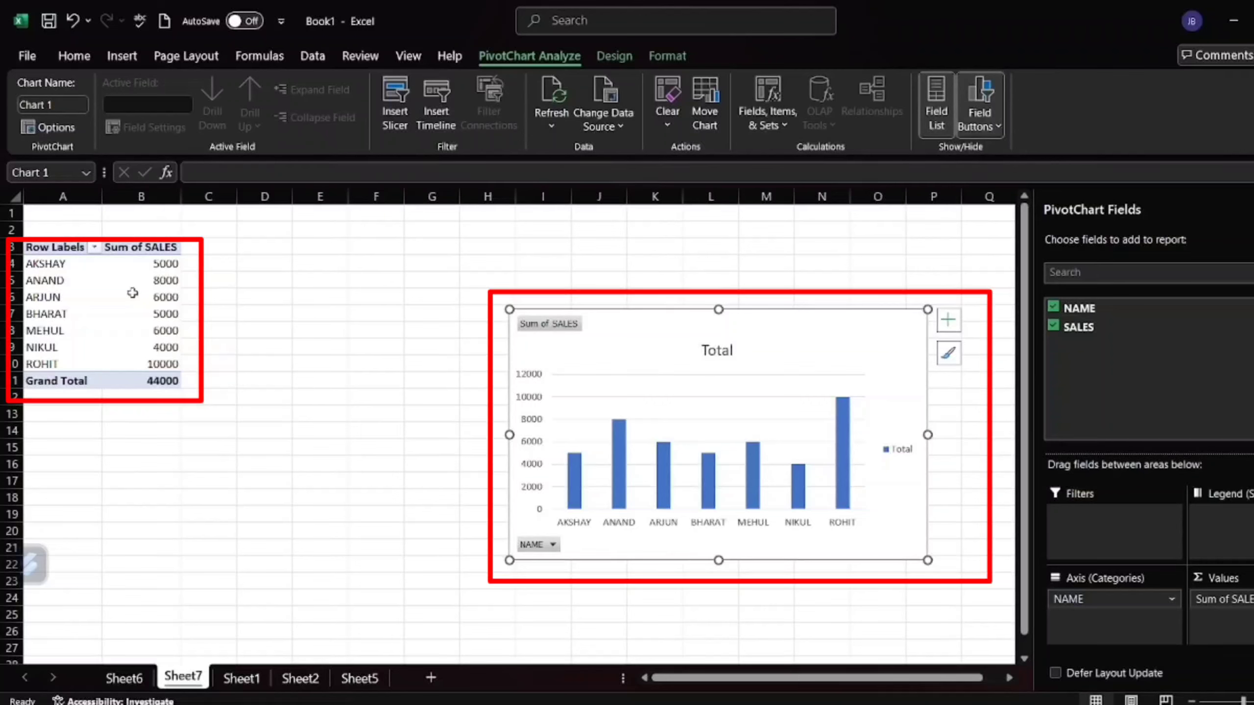
mouse_move(130, 292)
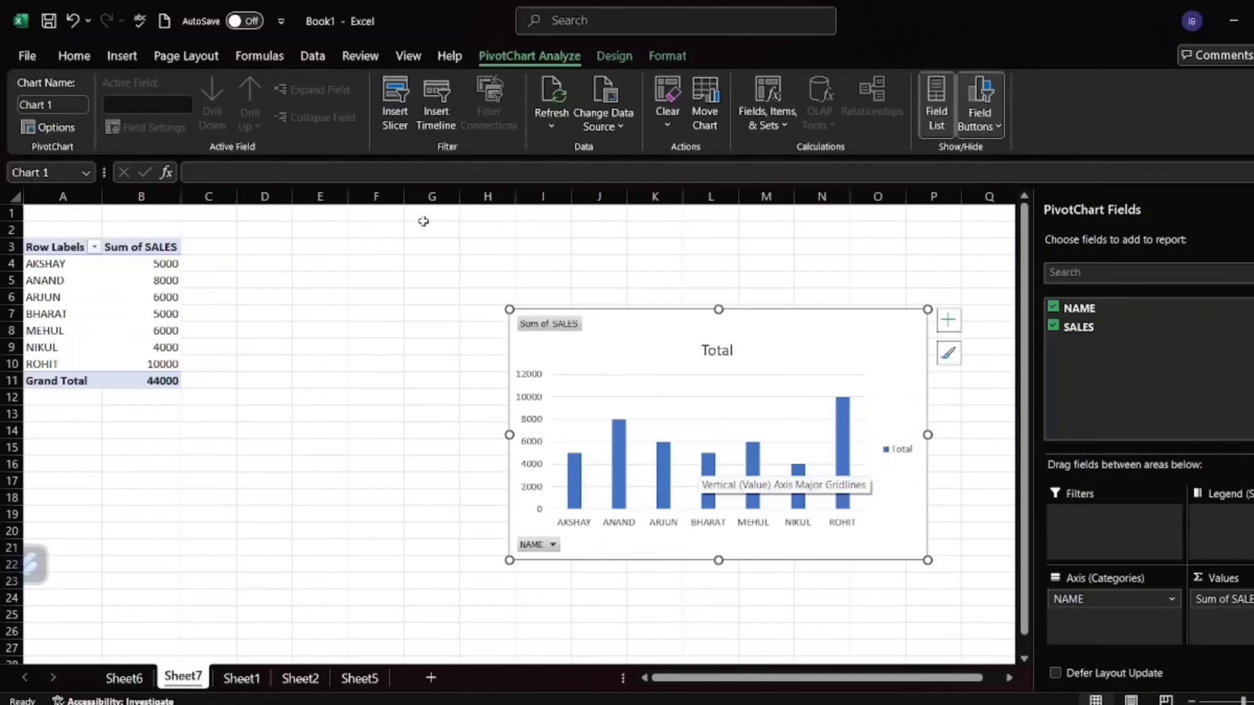
Step: On Sheet2, insert a line sparkline in J7 for the first department's January to May figures in E7:I7
left_click(123, 56)
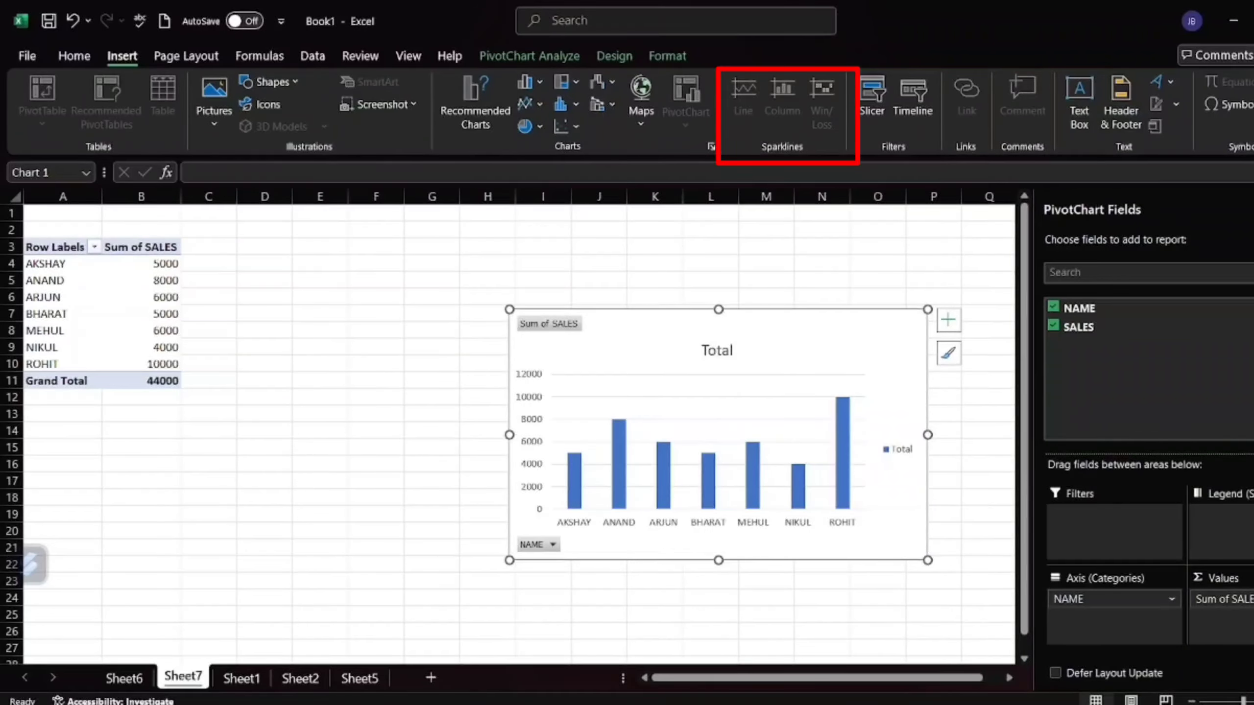
left_click(304, 688)
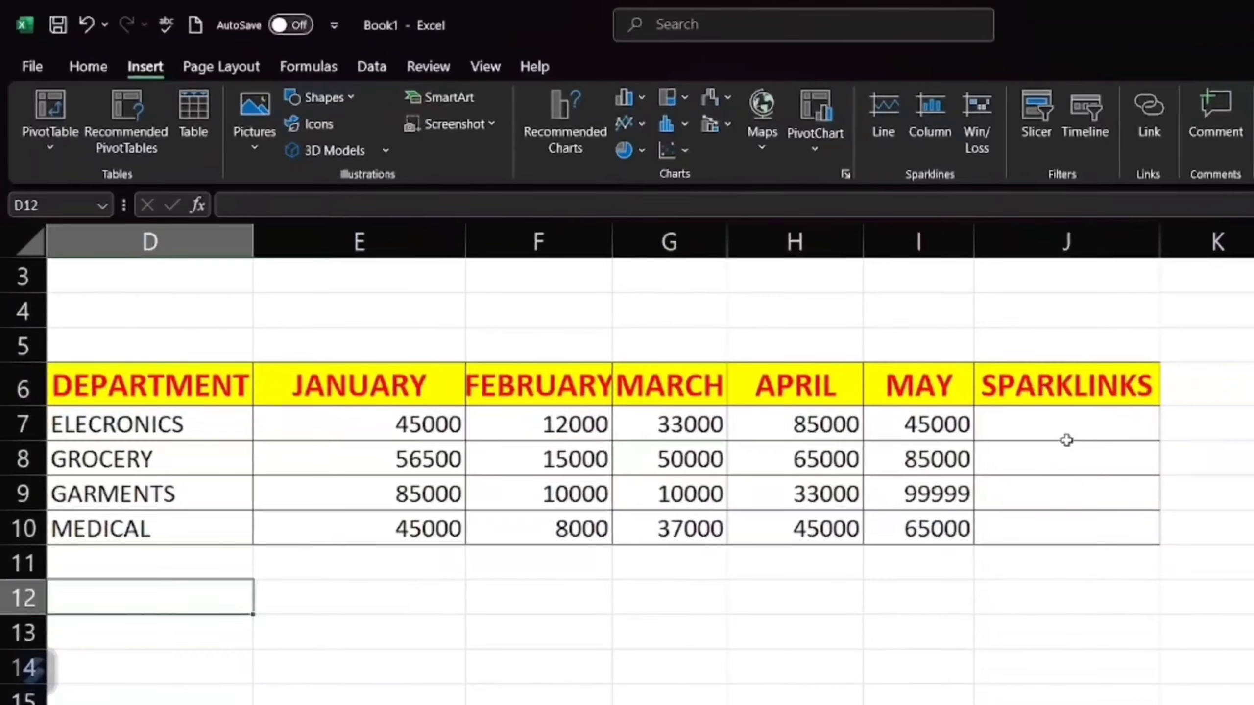
left_click(891, 354)
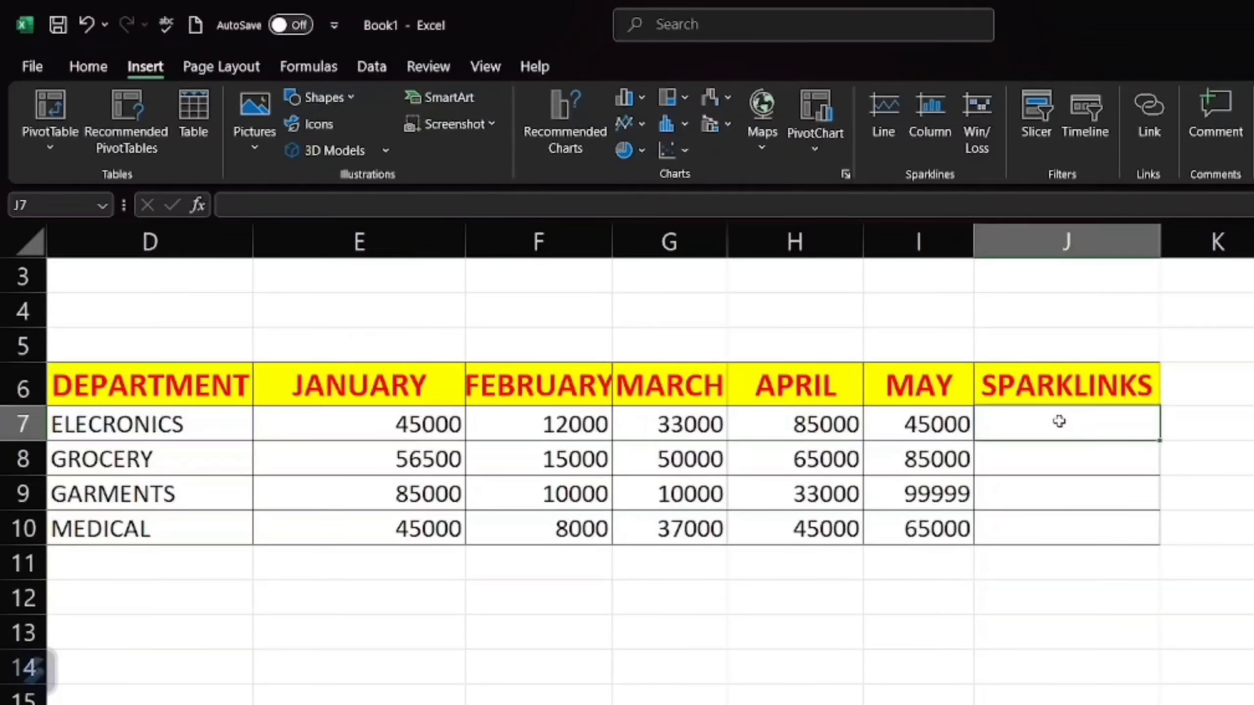
left_click(892, 103)
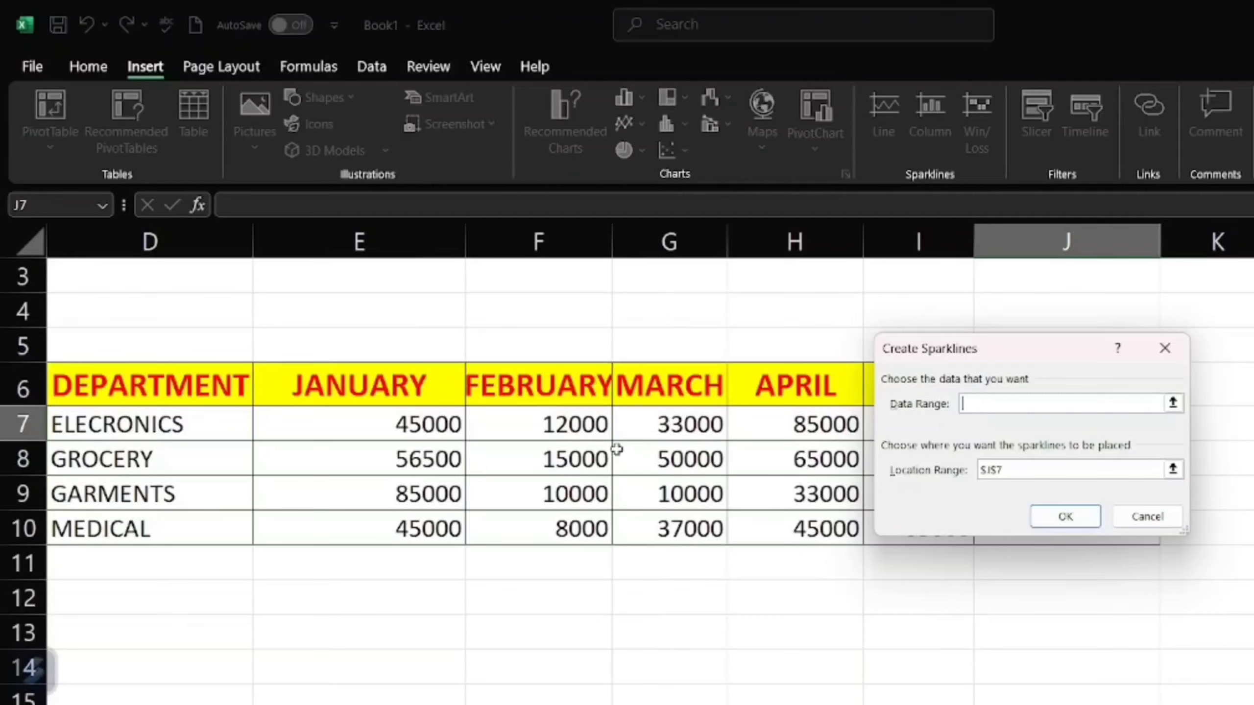
left_click_drag(386, 425, 964, 429)
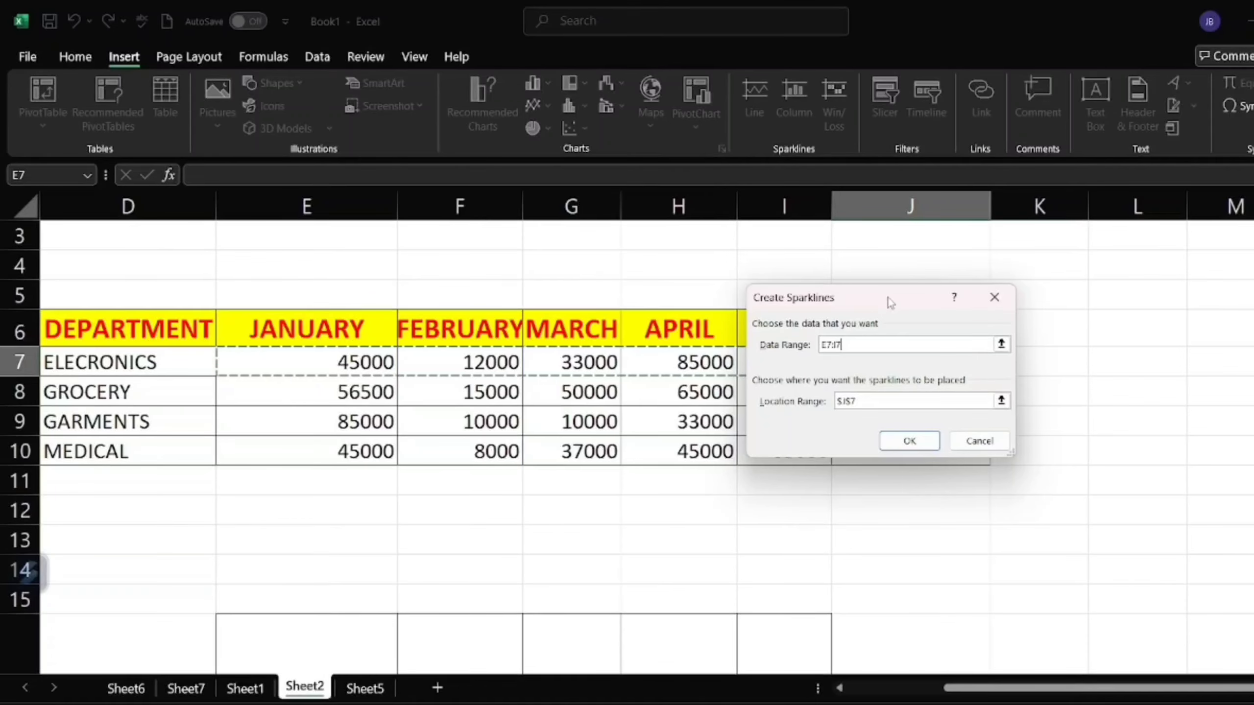
left_click_drag(876, 302, 1132, 285)
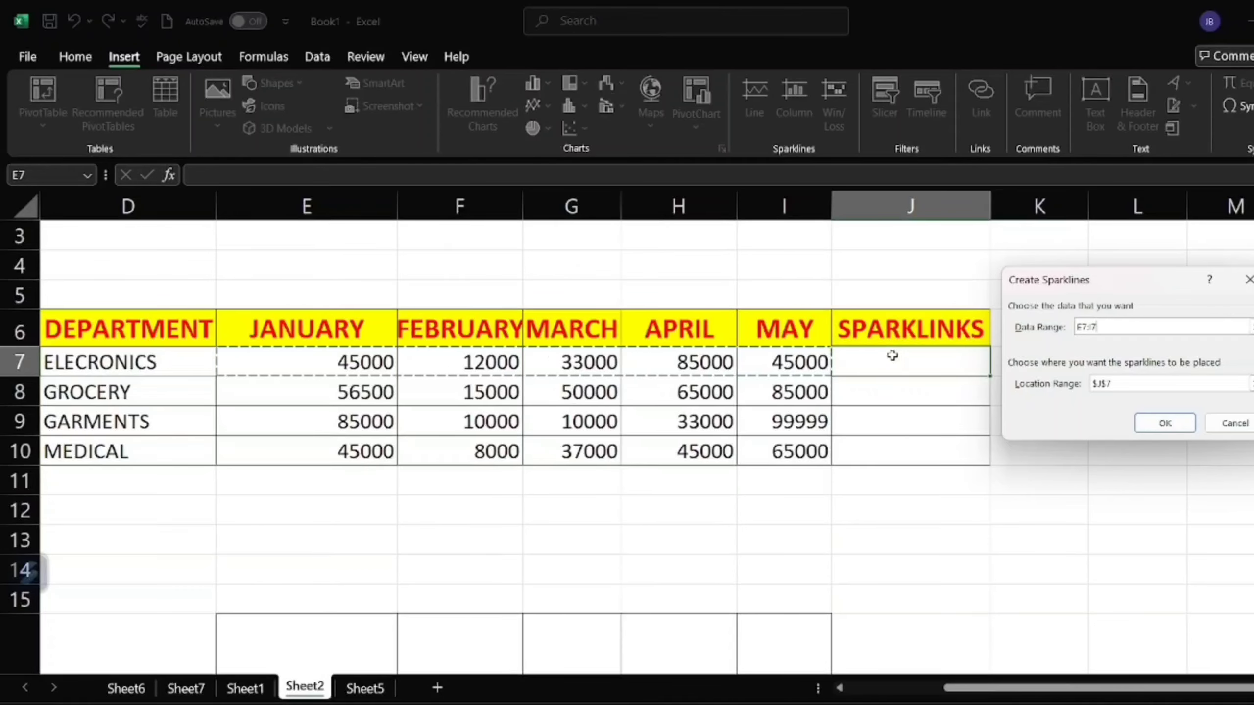
left_click(1154, 421)
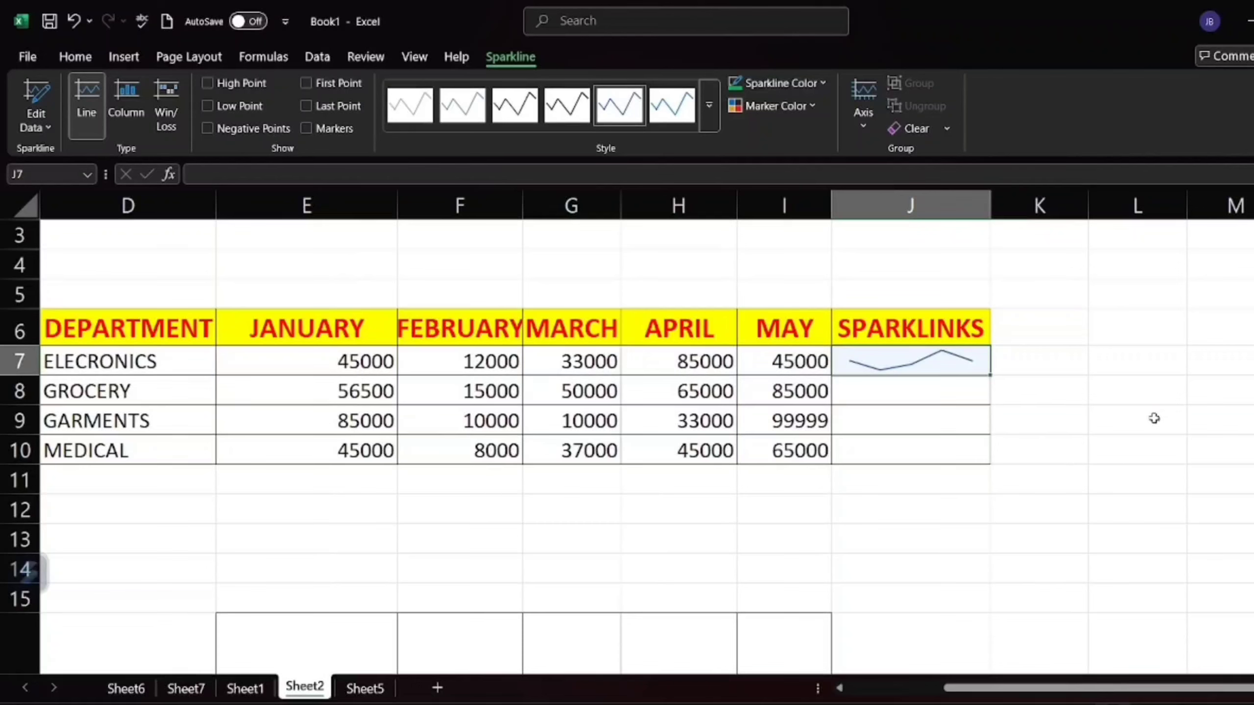
Step: Show markers on the J7 line sparkline and fill it down through J10 for the remaining departments
left_click(306, 128)
left_click_drag(989, 375, 978, 460)
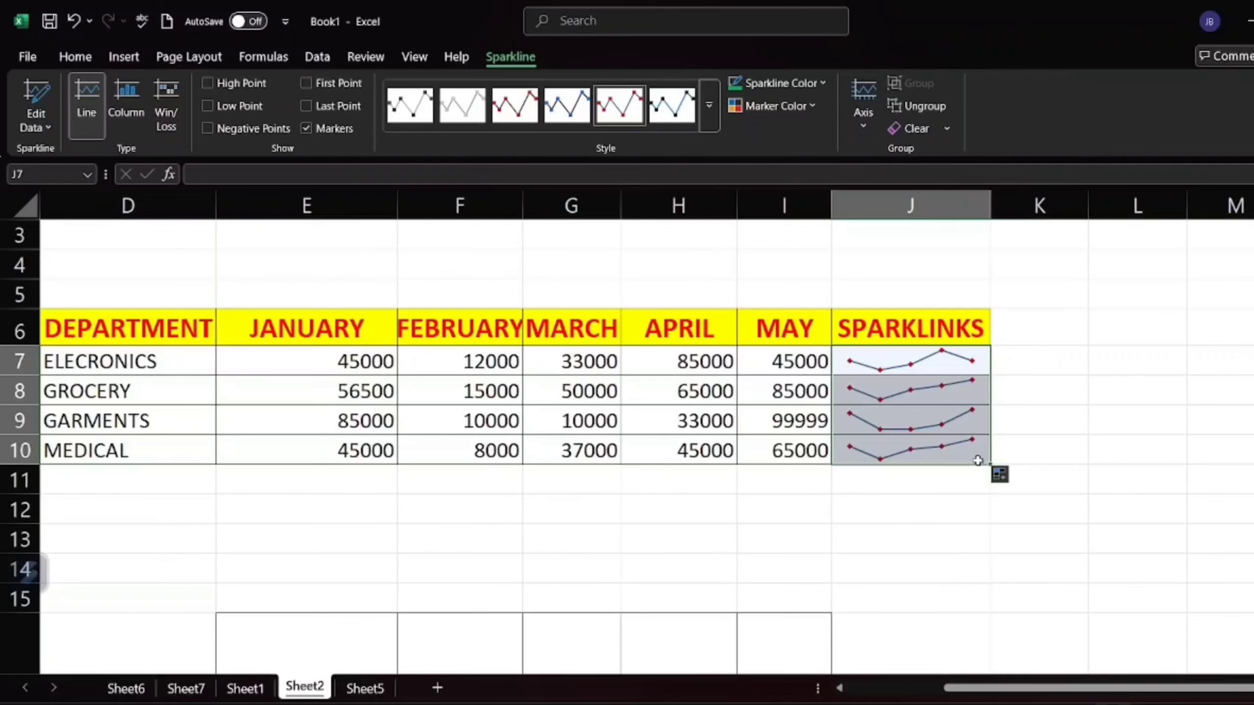
Step: Colour the first-point markers of the line sparklines in J7:J10 green
left_click(816, 106)
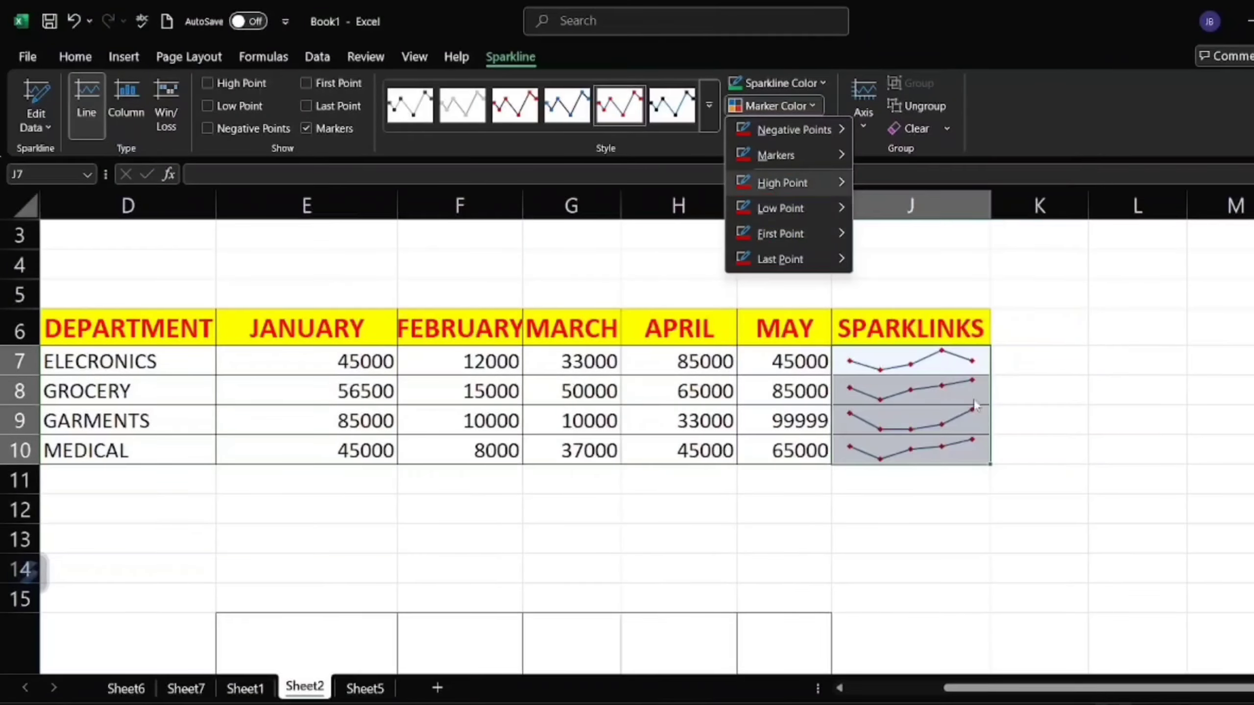
mouse_move(790, 234)
left_click(985, 478)
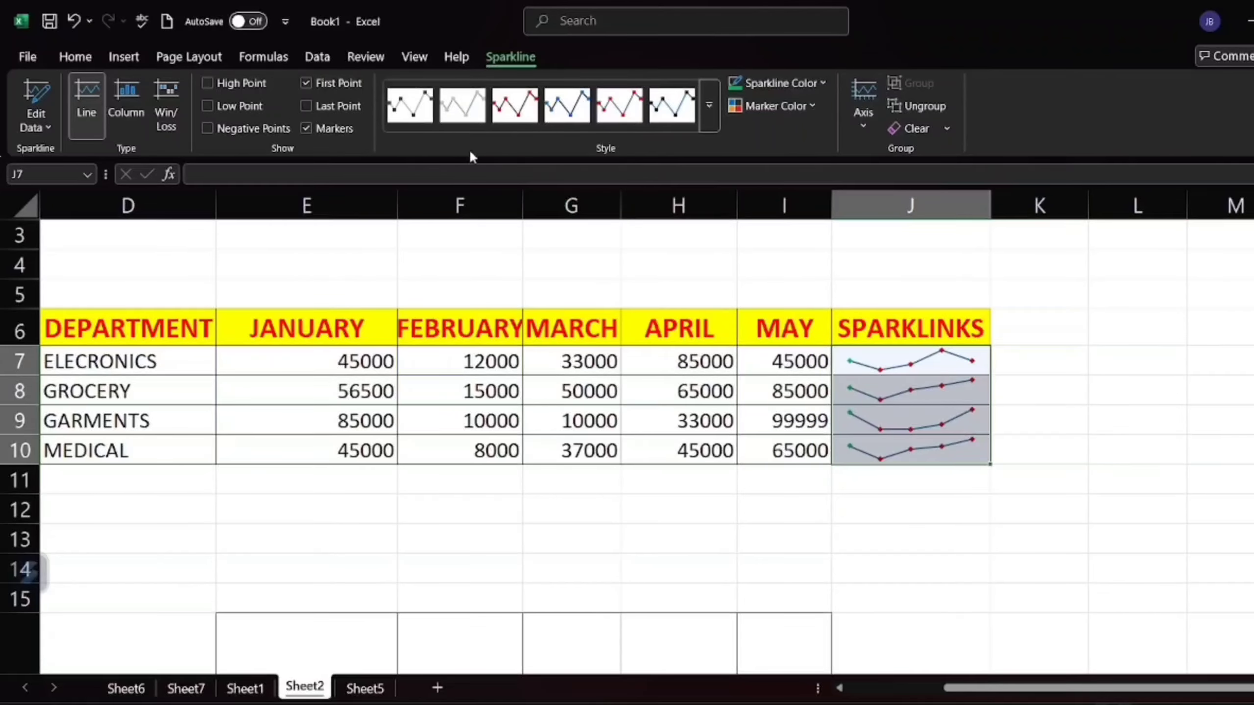
Step: Insert a column sparkline in F16 from the data range F18:F22 and fill it across through I16
left_click(127, 57)
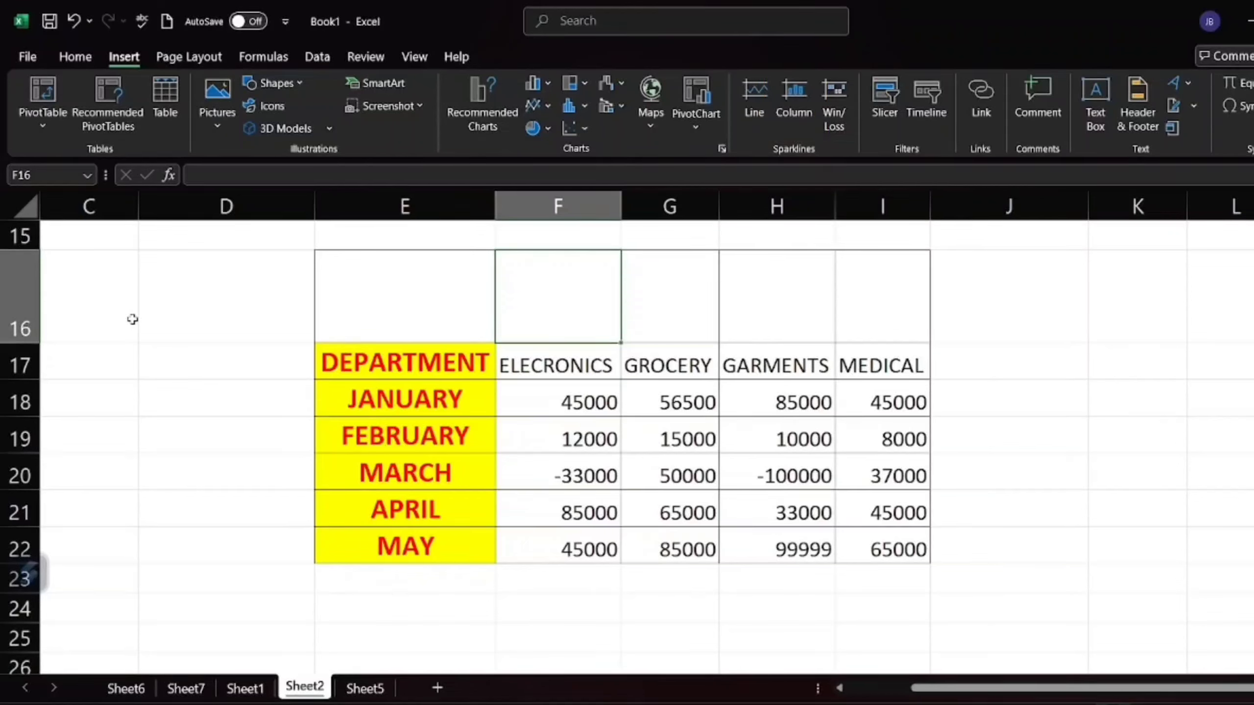
left_click(785, 89)
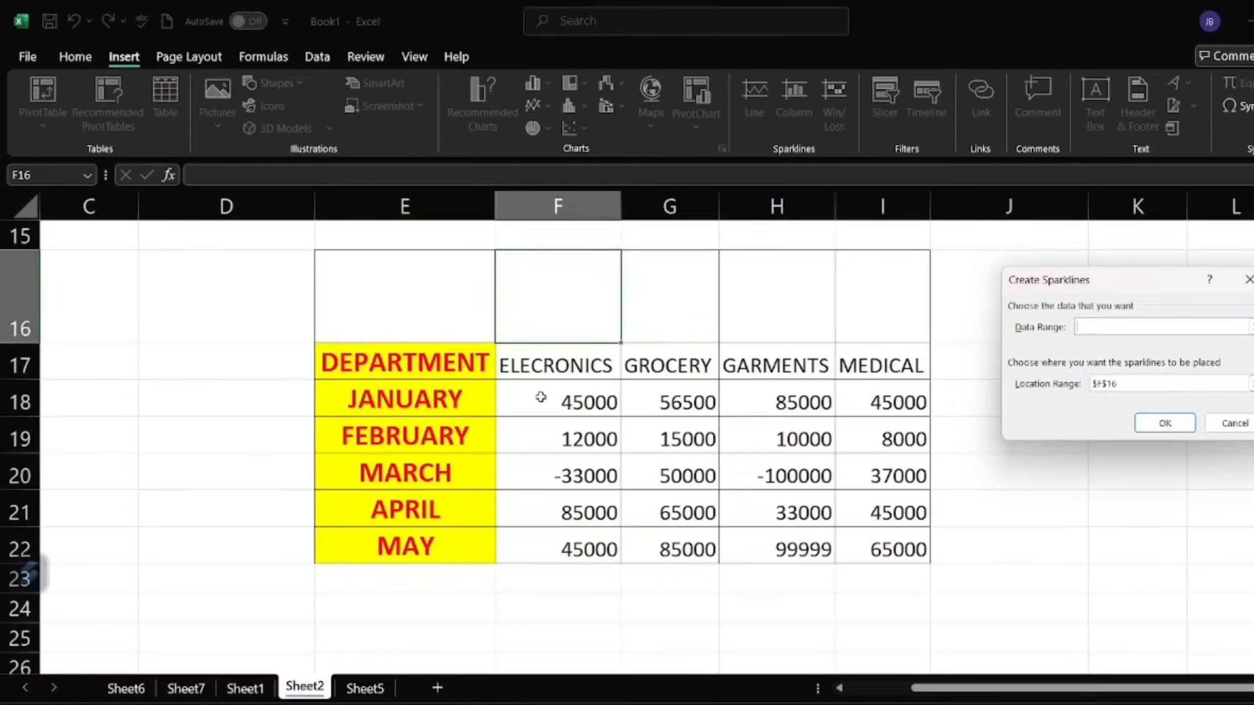
left_click_drag(541, 397, 543, 537)
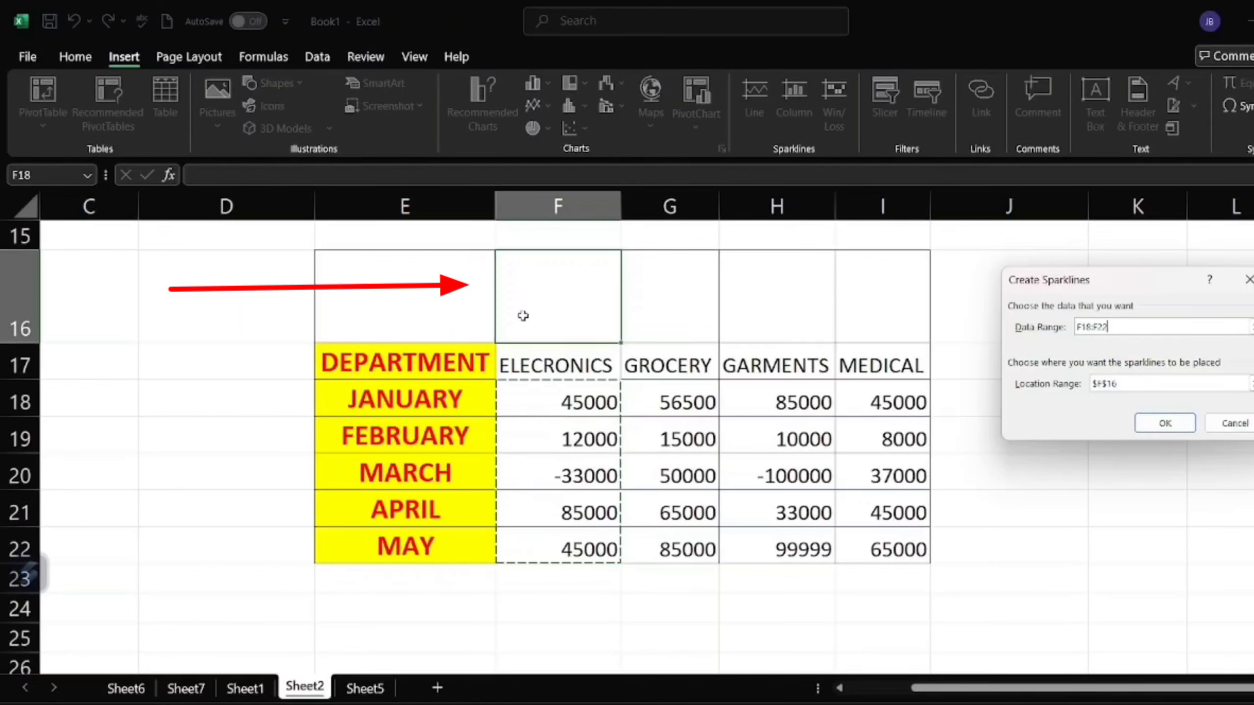
left_click(1170, 422)
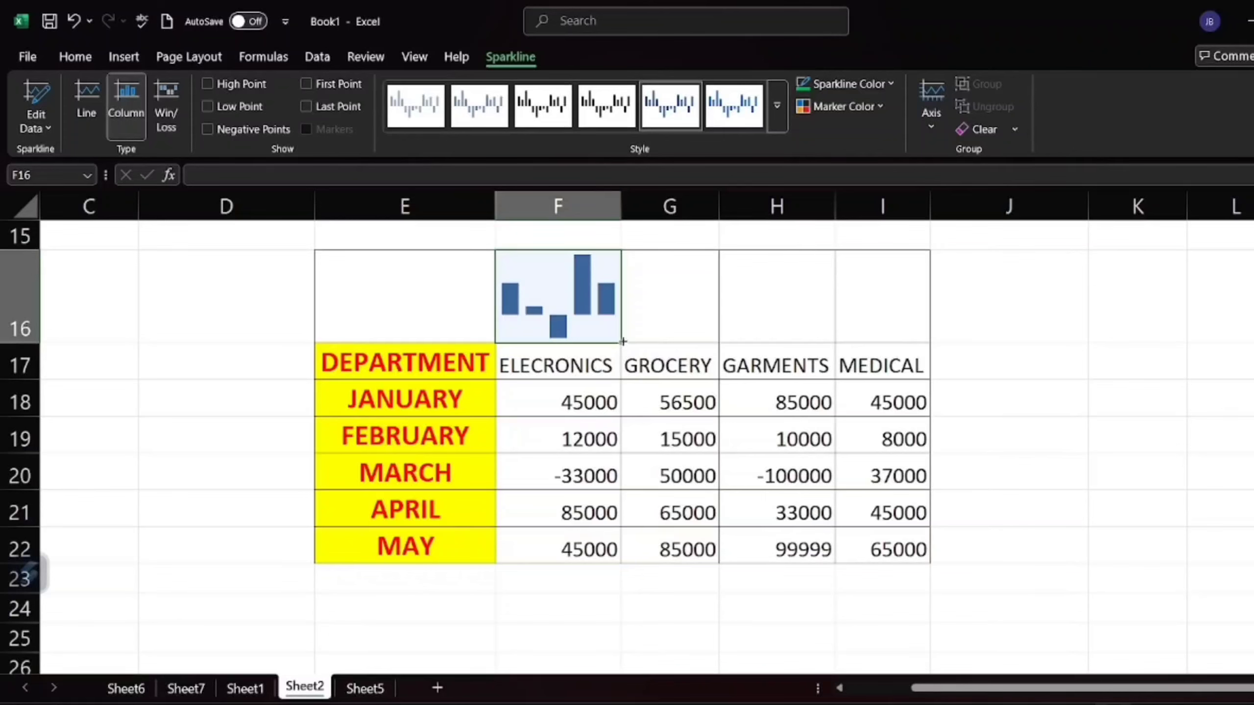
left_click_drag(621, 343, 975, 350)
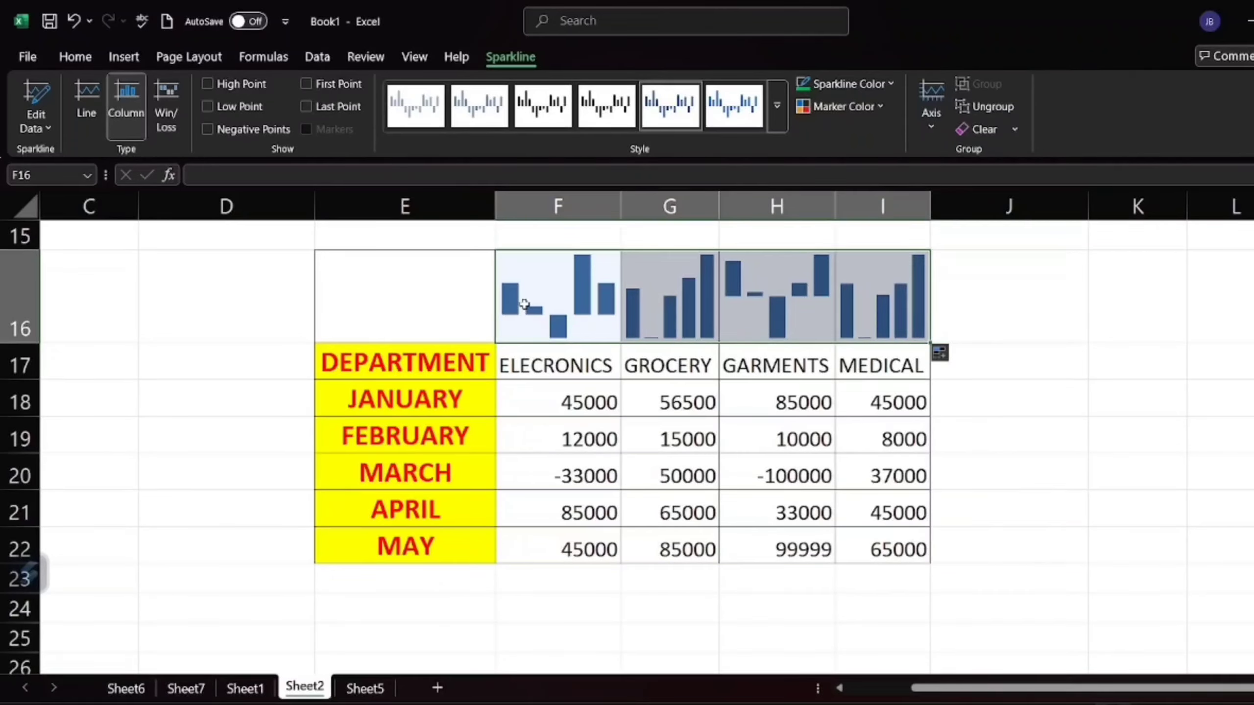
Step: Colour the last points of the column sparklines in F16:I16 green and their first points red
left_click(883, 109)
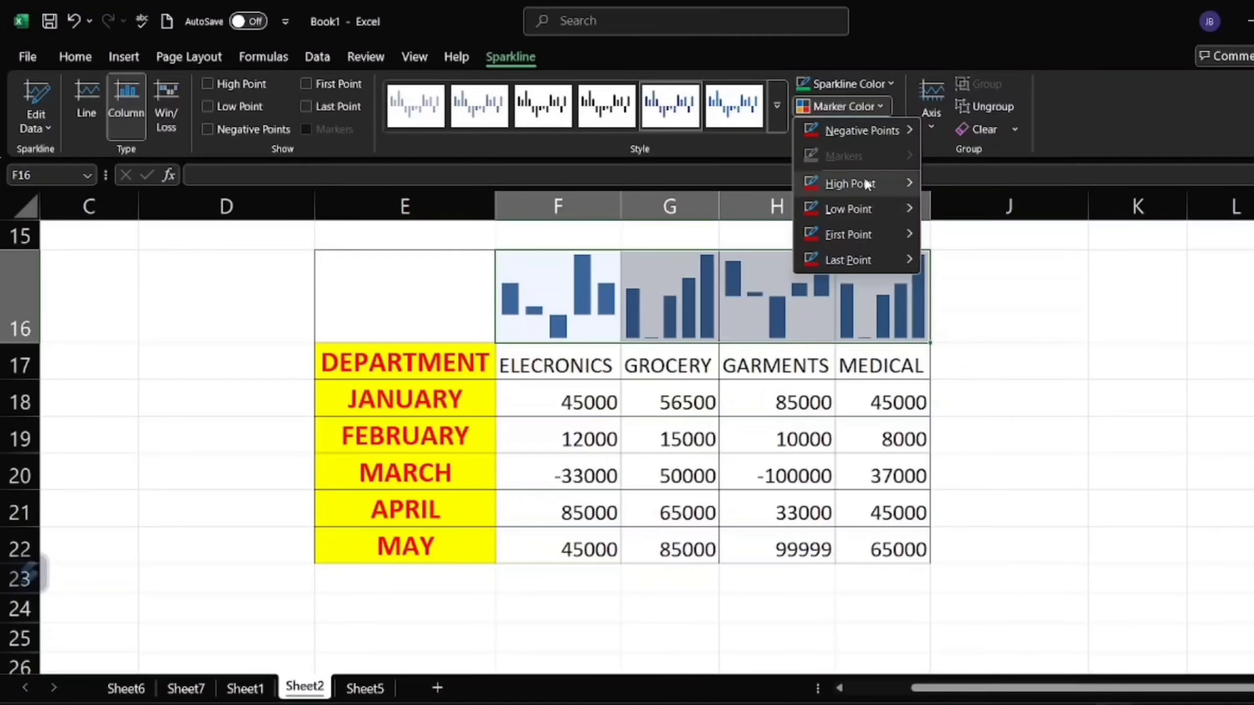
mouse_move(903, 260)
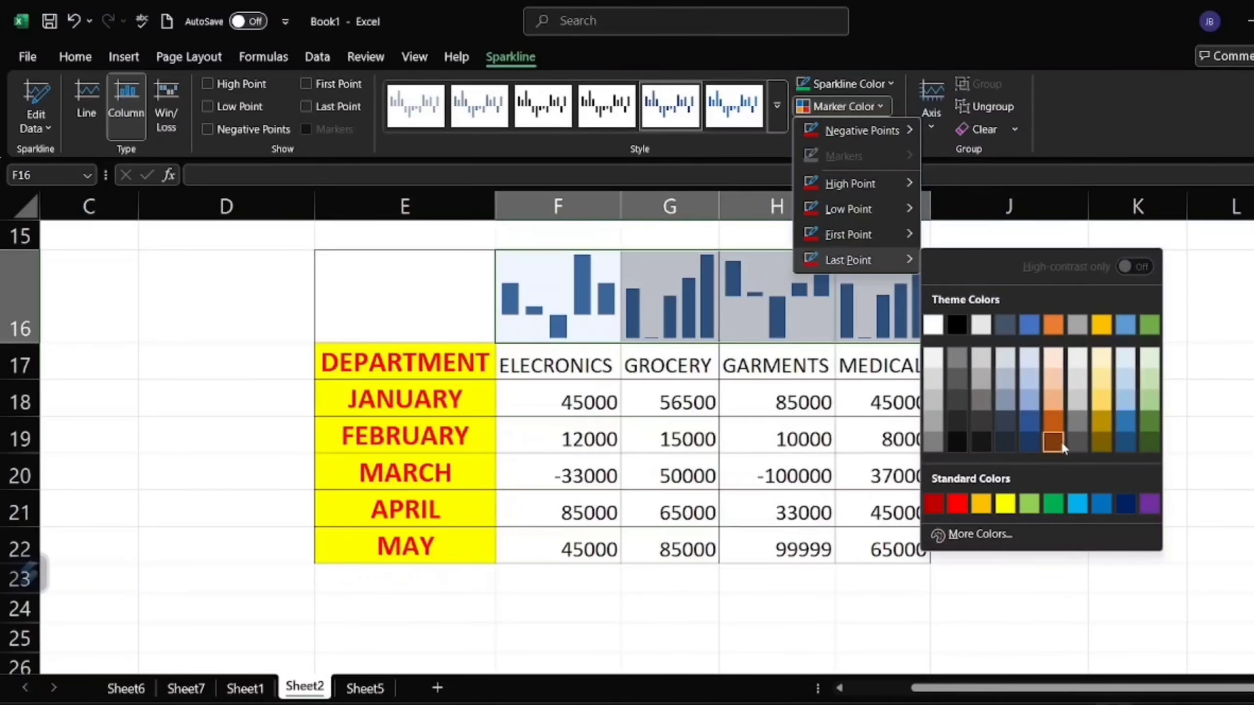
left_click(1054, 505)
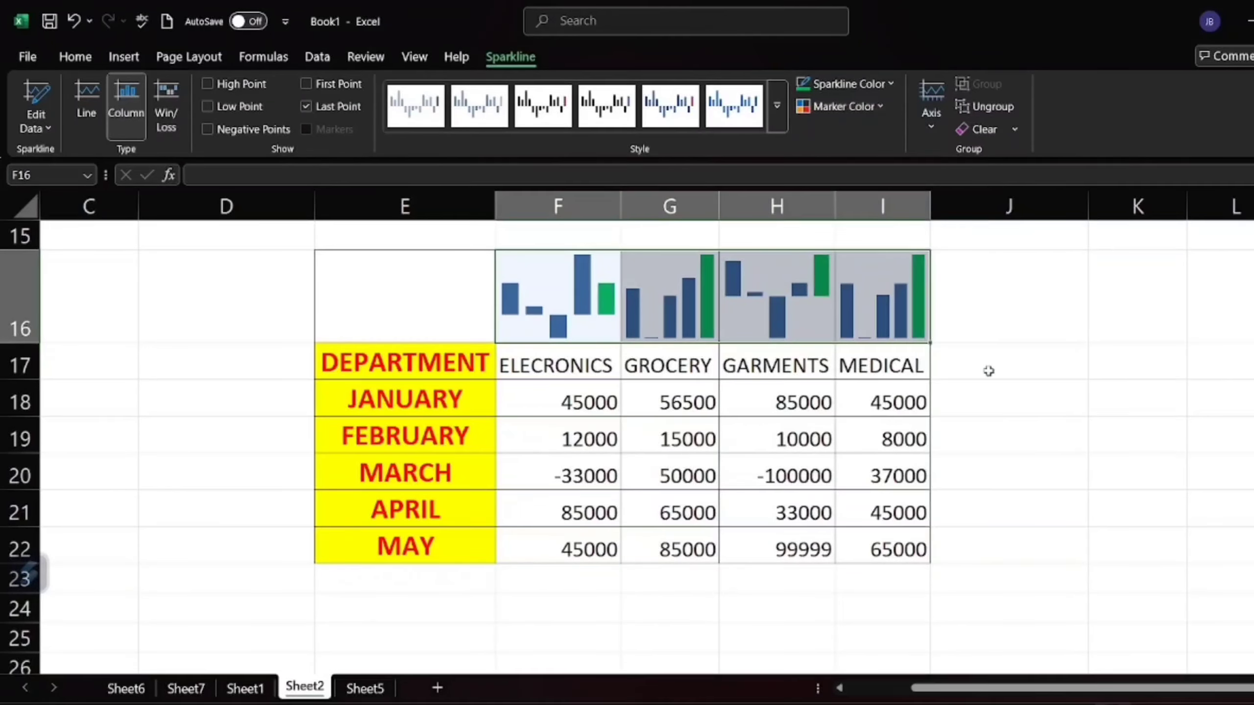
left_click(886, 106)
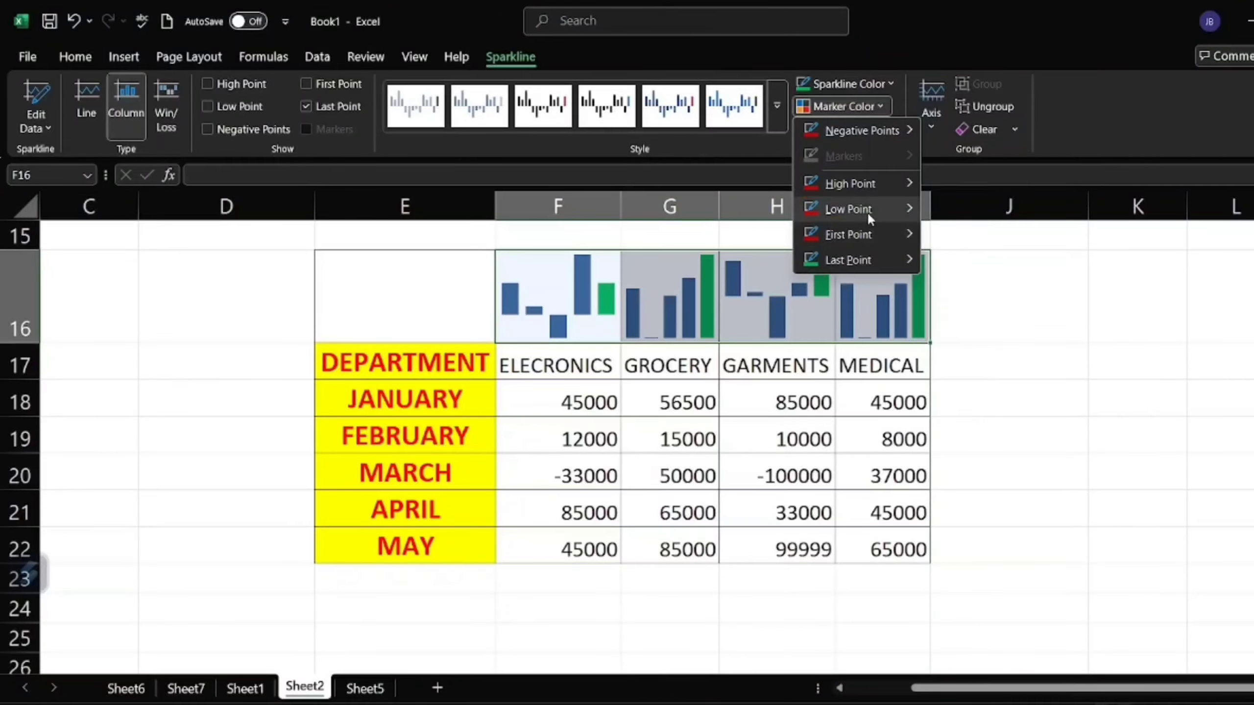
mouse_move(866, 212)
mouse_move(850, 235)
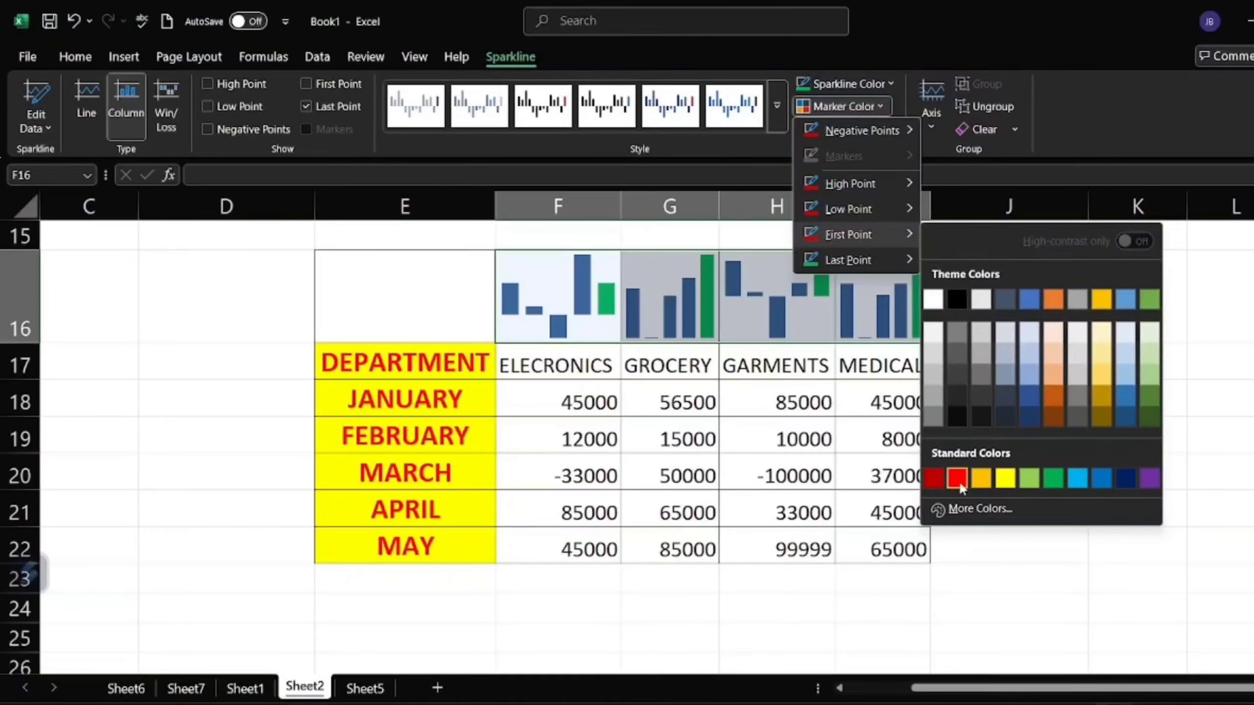
left_click(958, 479)
key("Left")
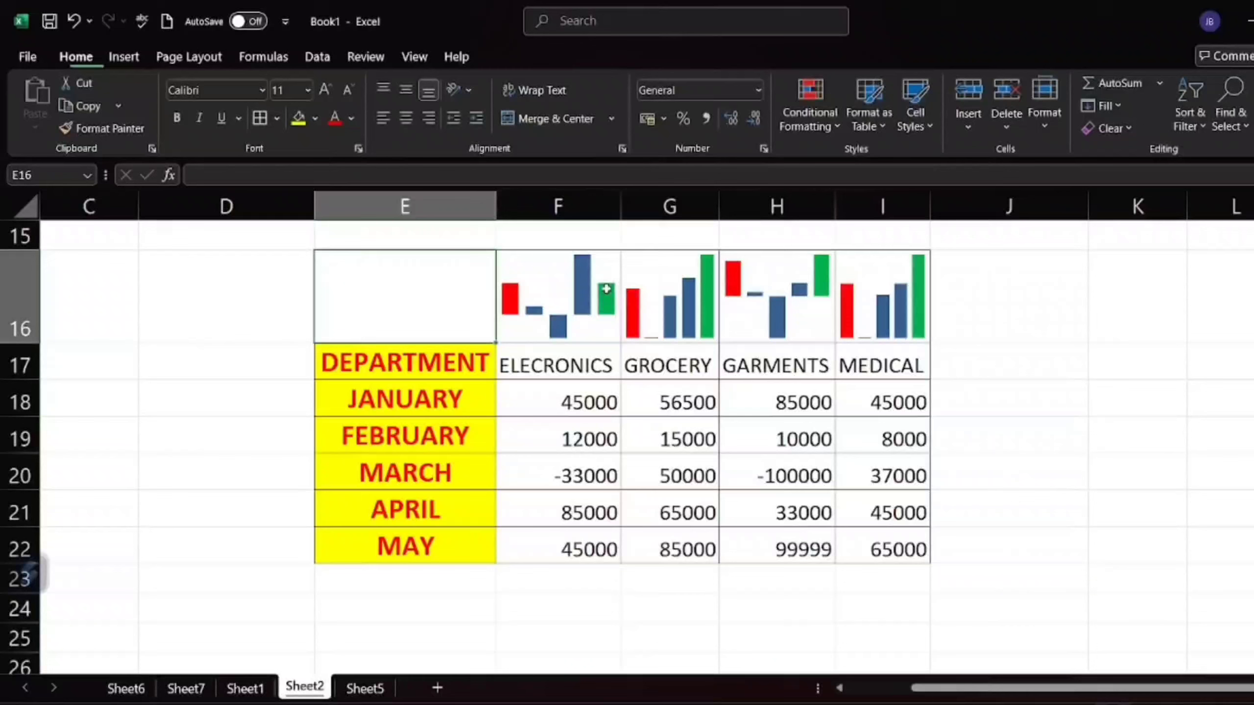
left_click(690, 314)
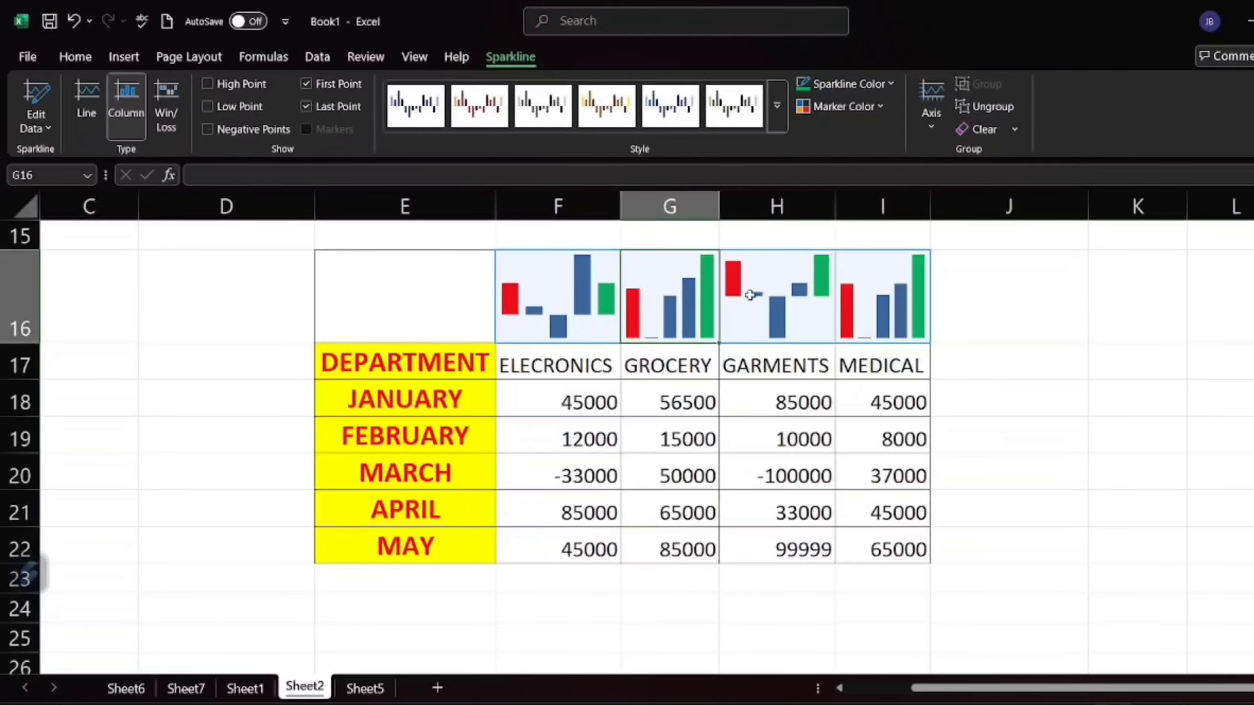
left_click(462, 297)
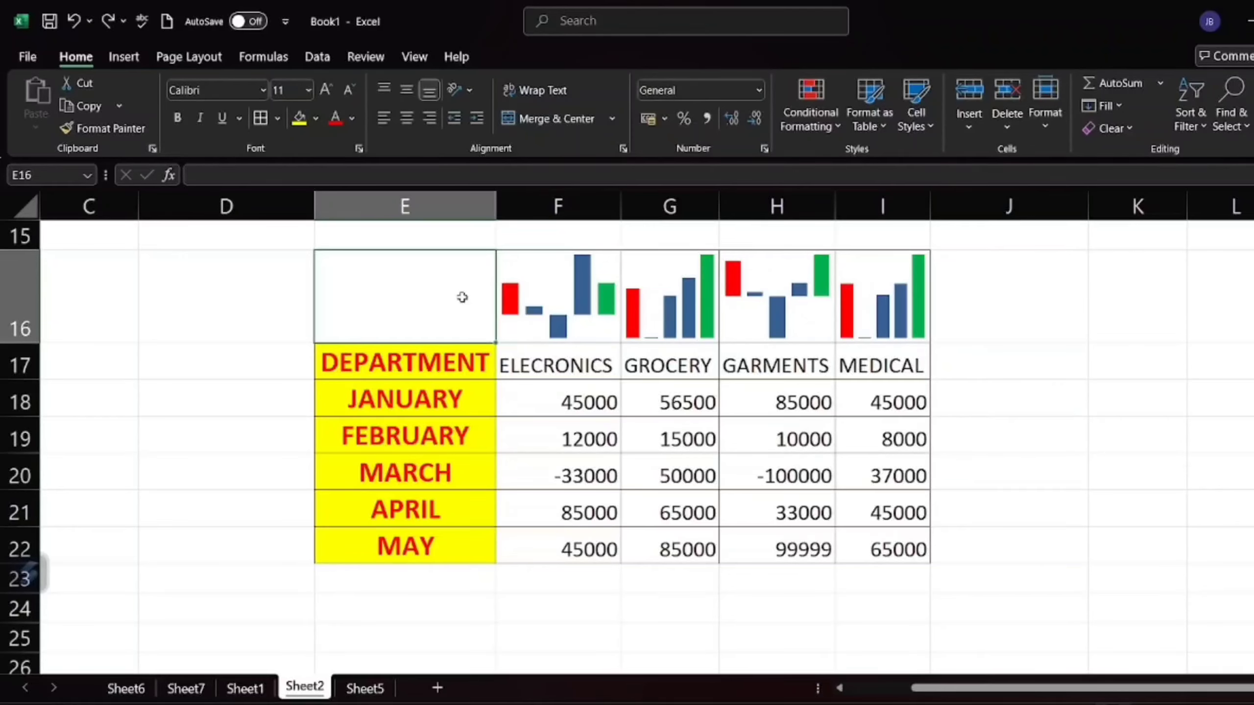
Step: Insert a win/loss sparkline in F15 from the data range F18:F22 and fill it across through I15
scroll(425, 286, "up", 1)
key("Up")
key("Right")
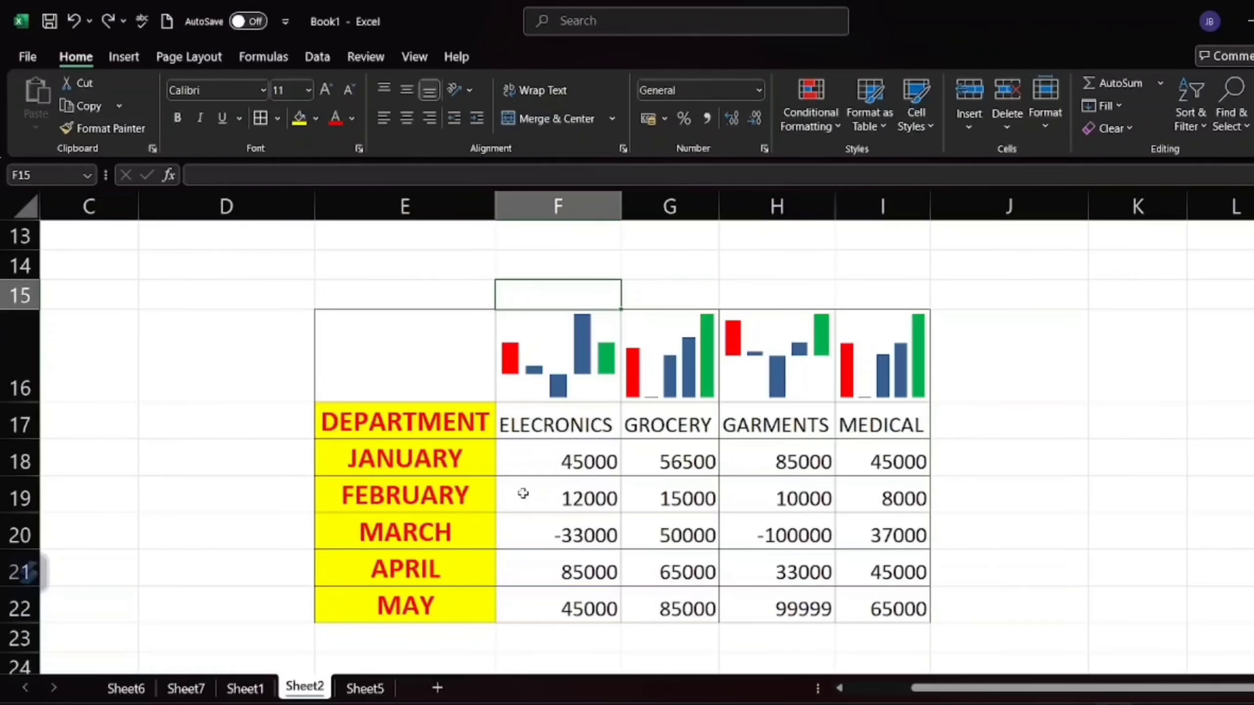
left_click(533, 468)
left_click_drag(543, 594, 543, 596)
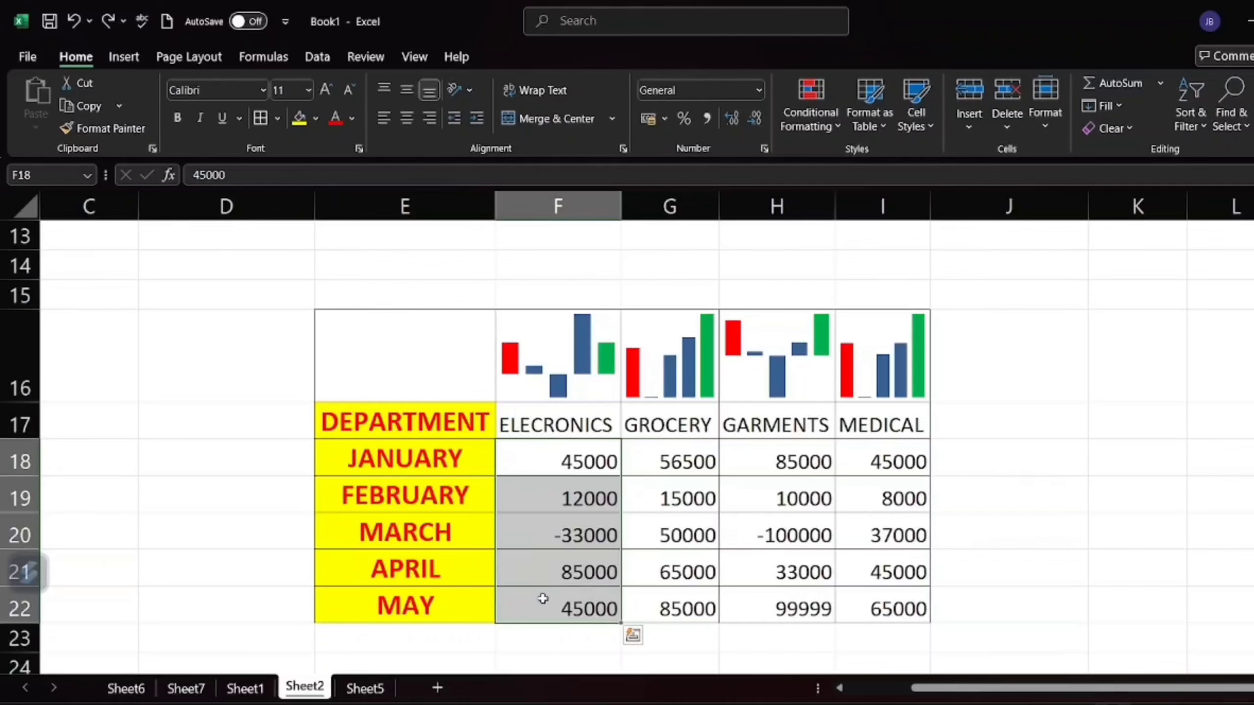
left_click(124, 56)
left_click(833, 111)
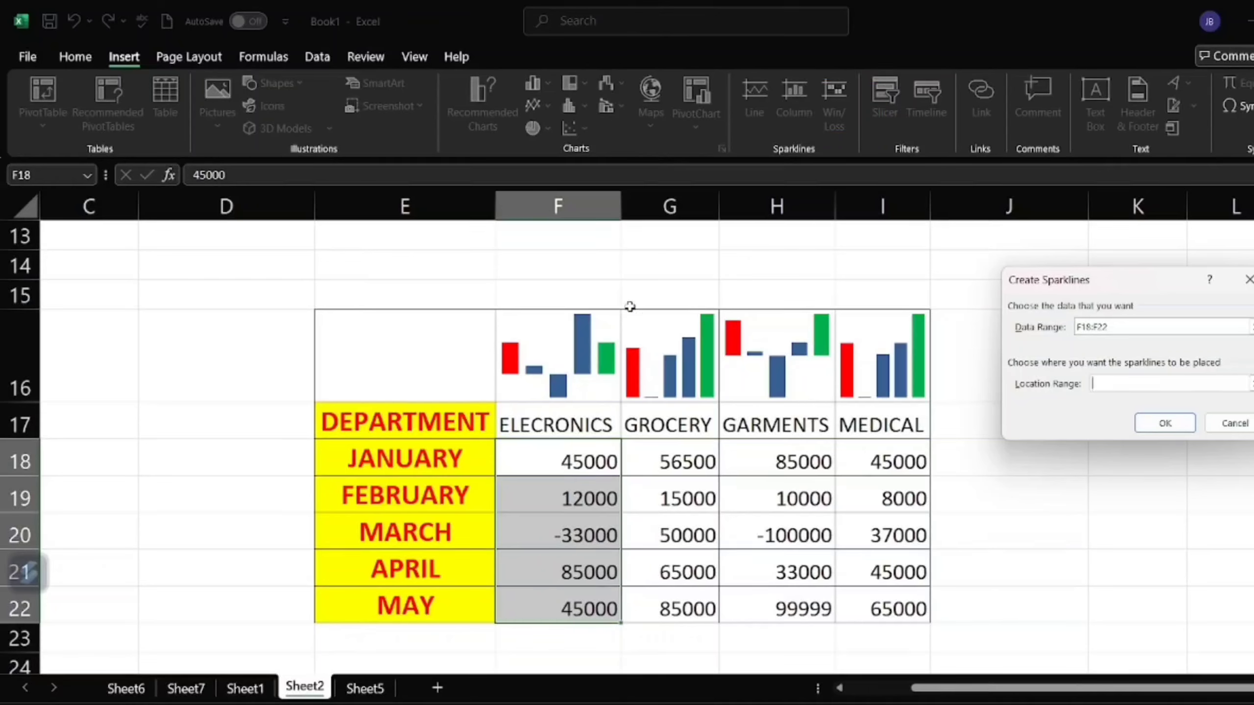
left_click(572, 289)
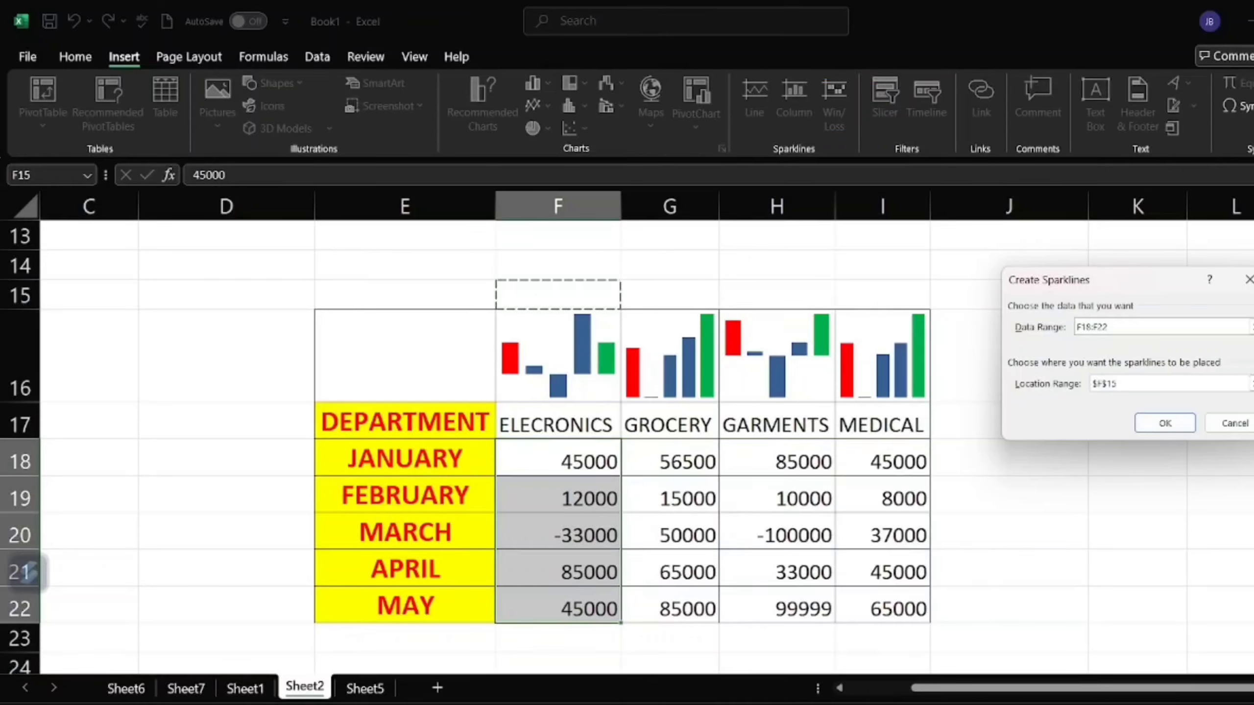
left_click(1181, 423)
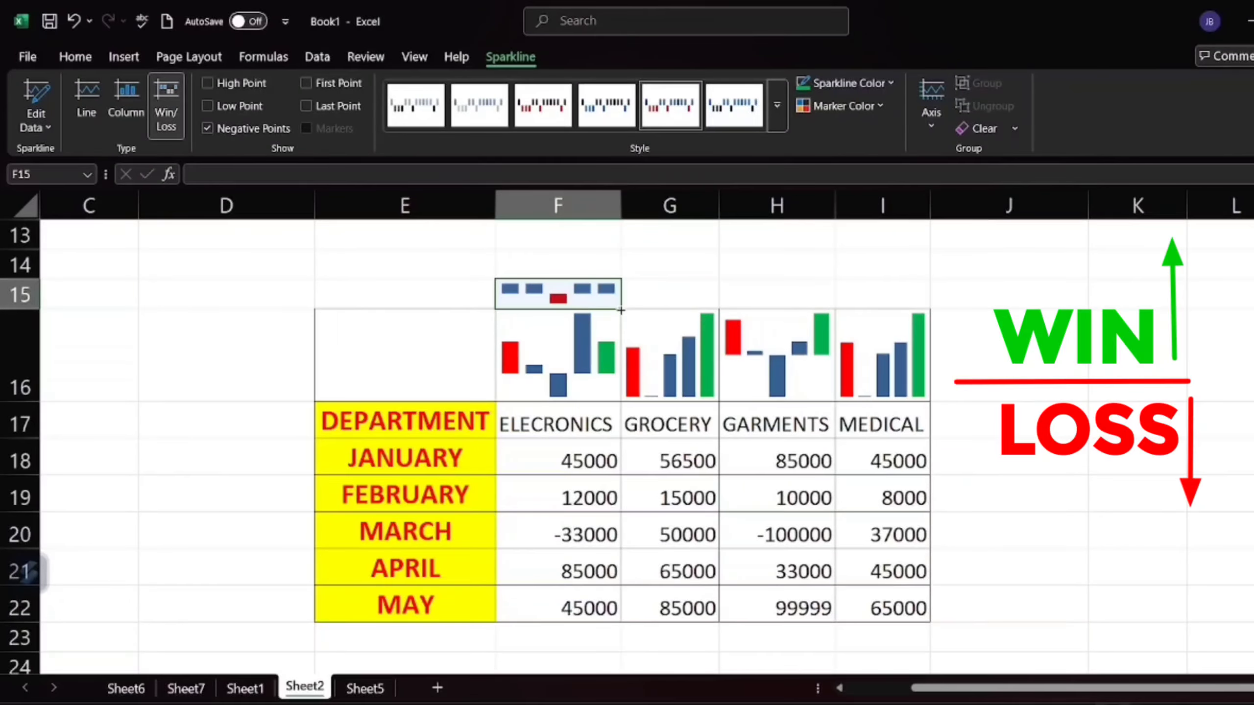
left_click_drag(624, 307, 946, 288)
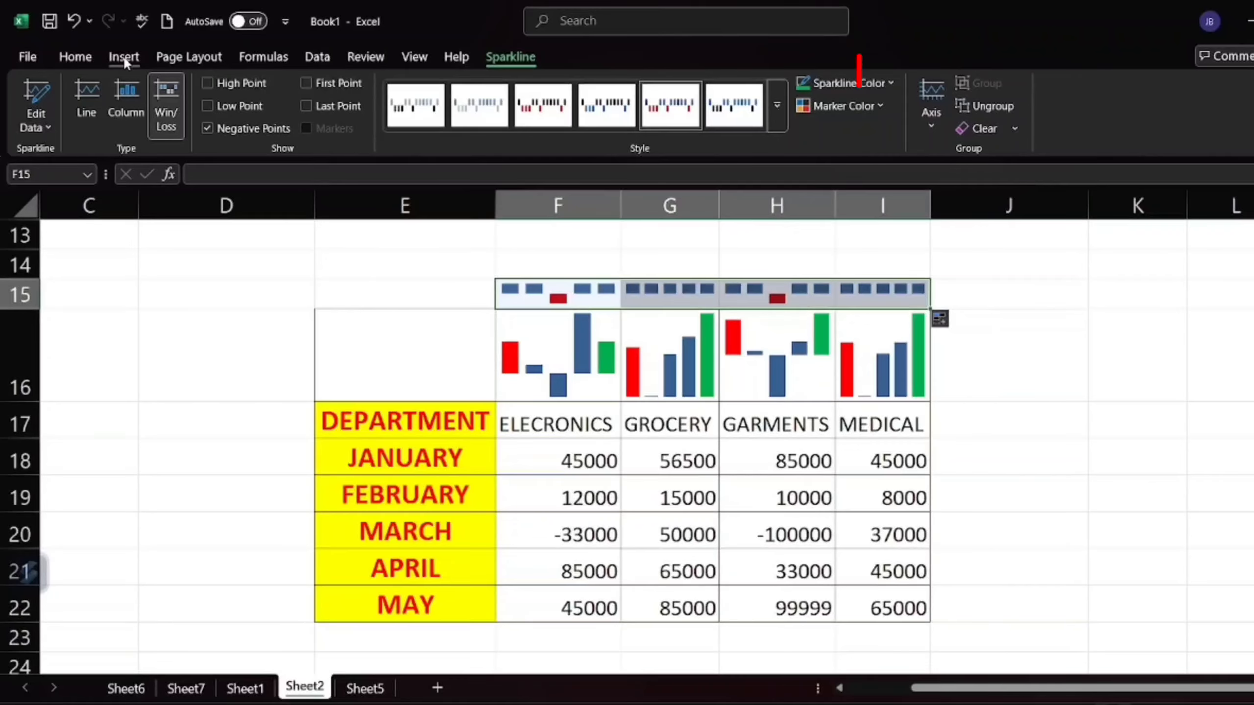
left_click(123, 56)
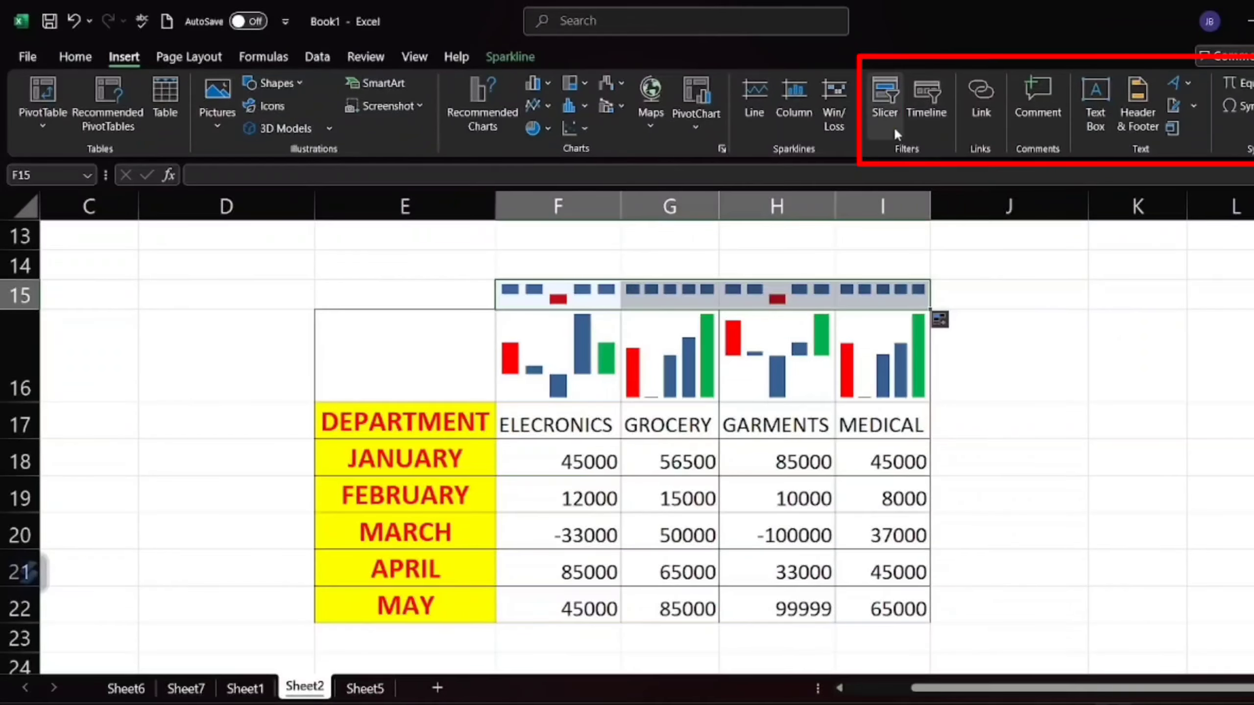